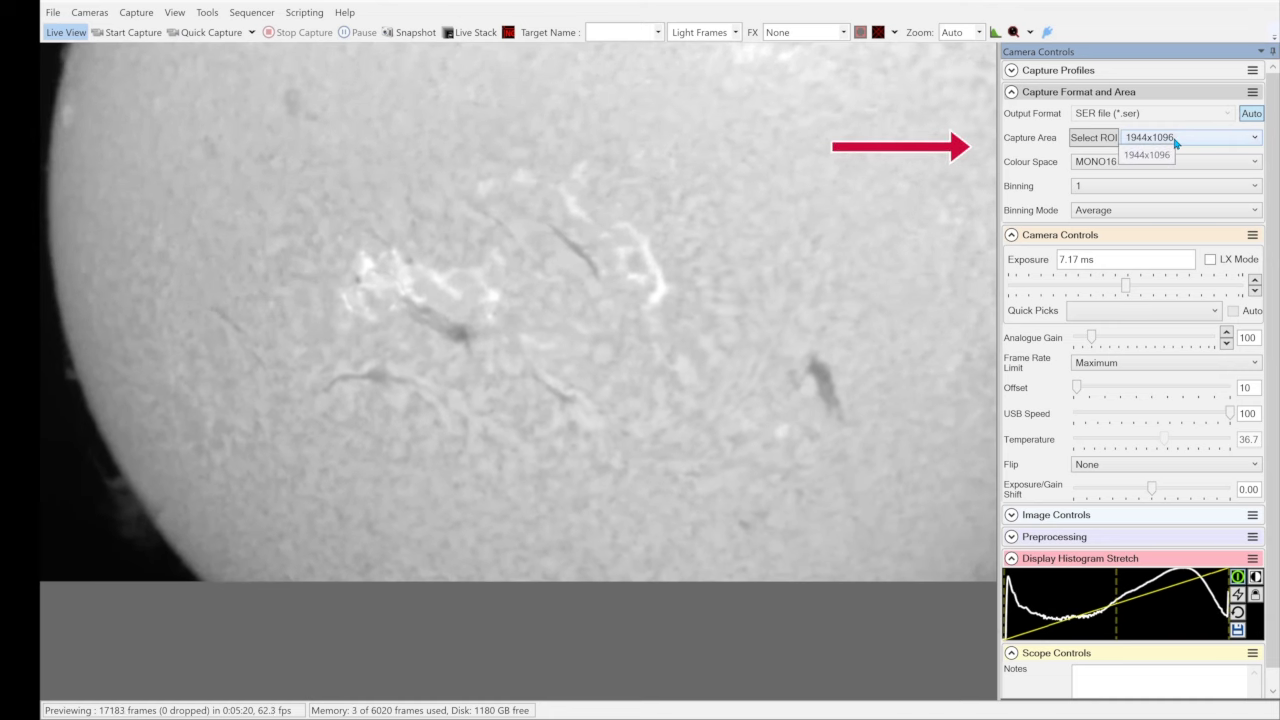
{"action": "left_click", "coordinate": [1255, 139]}
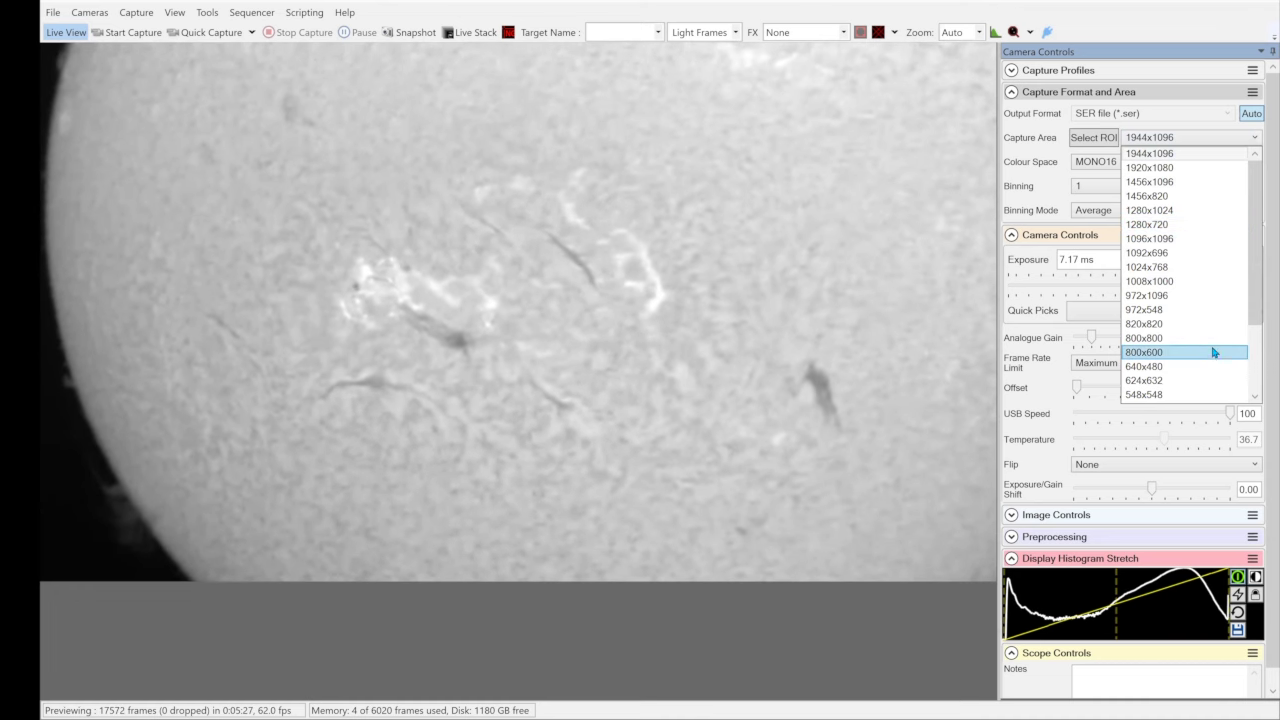
{"action": "left_click", "coordinate": [1234, 154]}
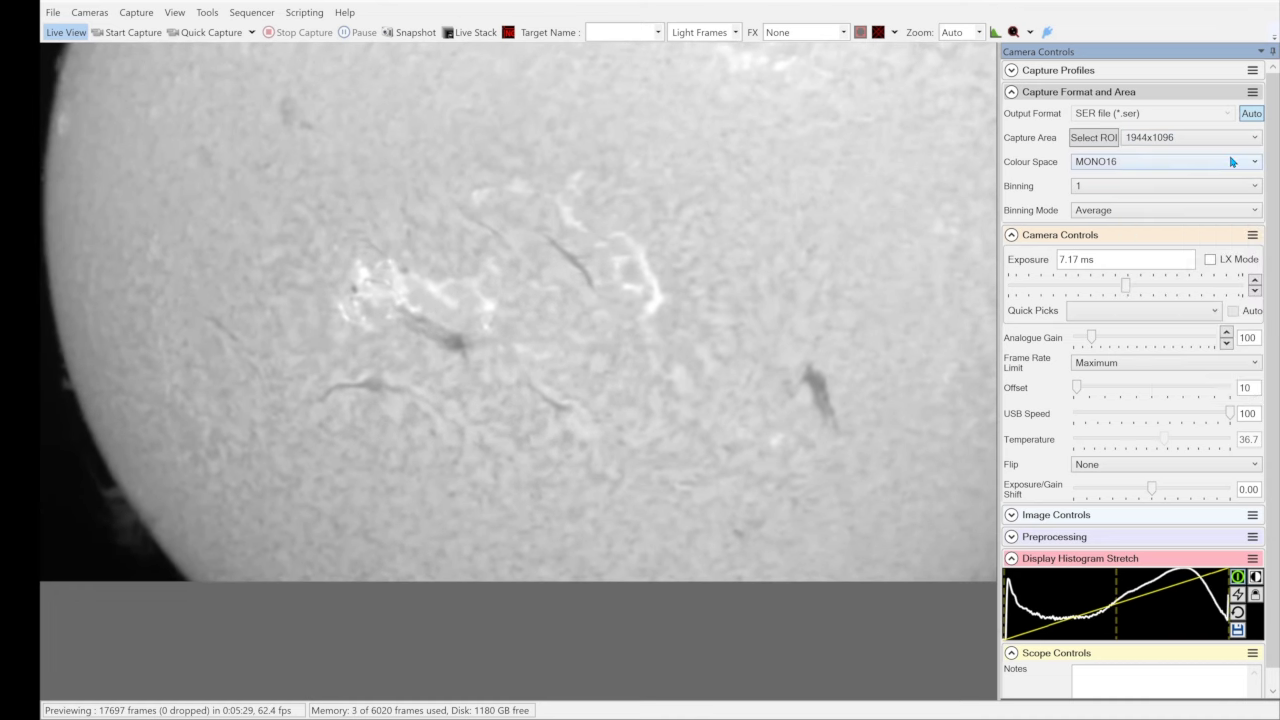
{"action": "left_click", "coordinate": [1119, 167]}
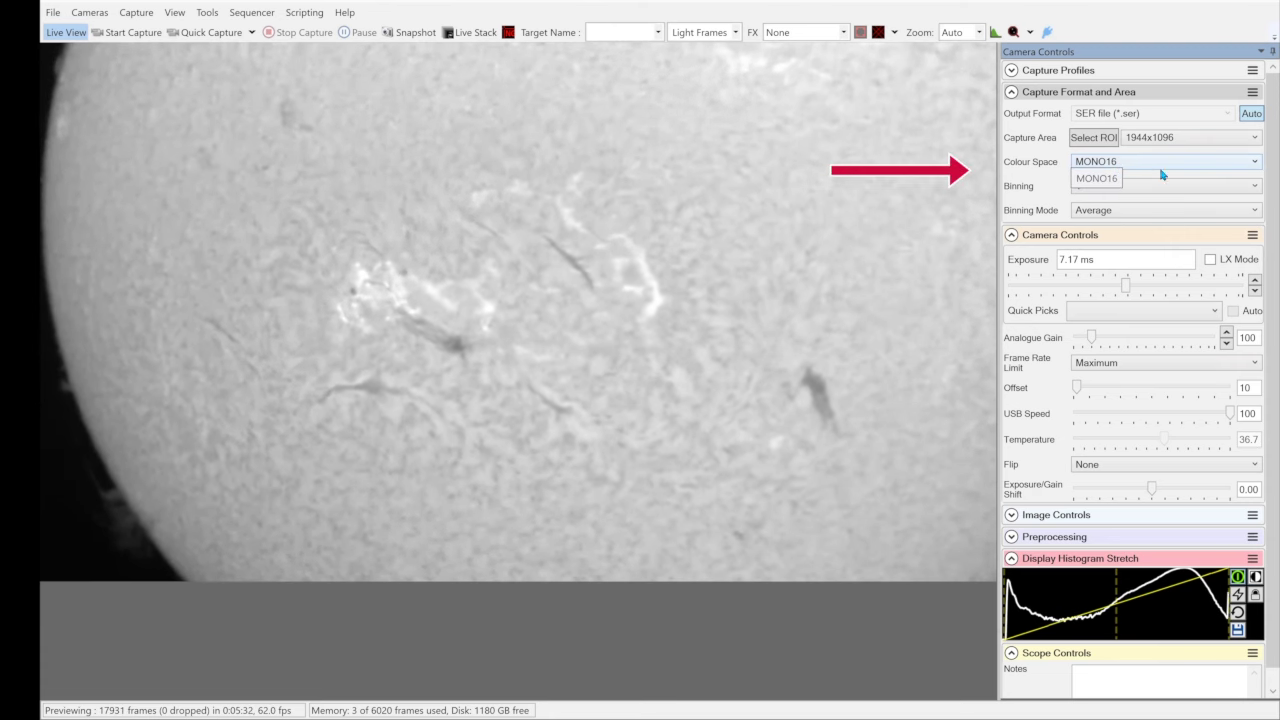
{"action": "left_click", "coordinate": [1160, 189]}
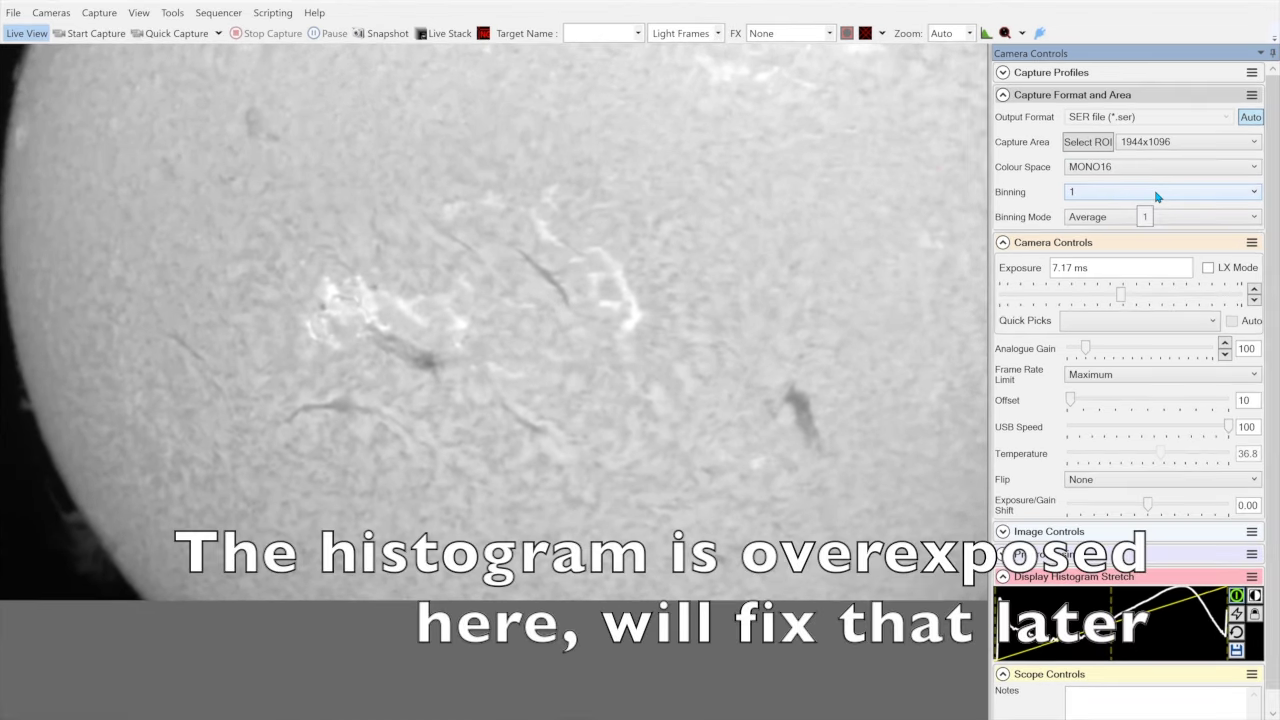
{"action": "left_click", "coordinate": [1117, 211]}
{"action": "left_click", "coordinate": [1115, 193]}
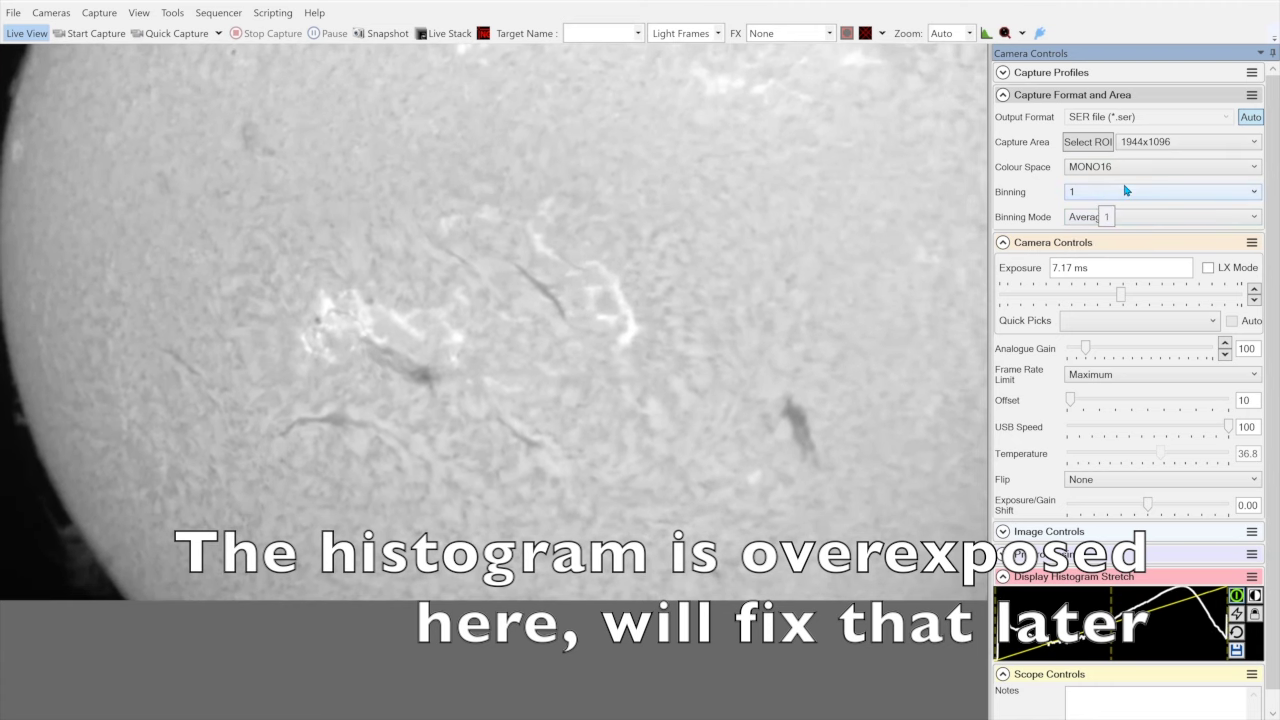
{"action": "left_click", "coordinate": [1132, 187]}
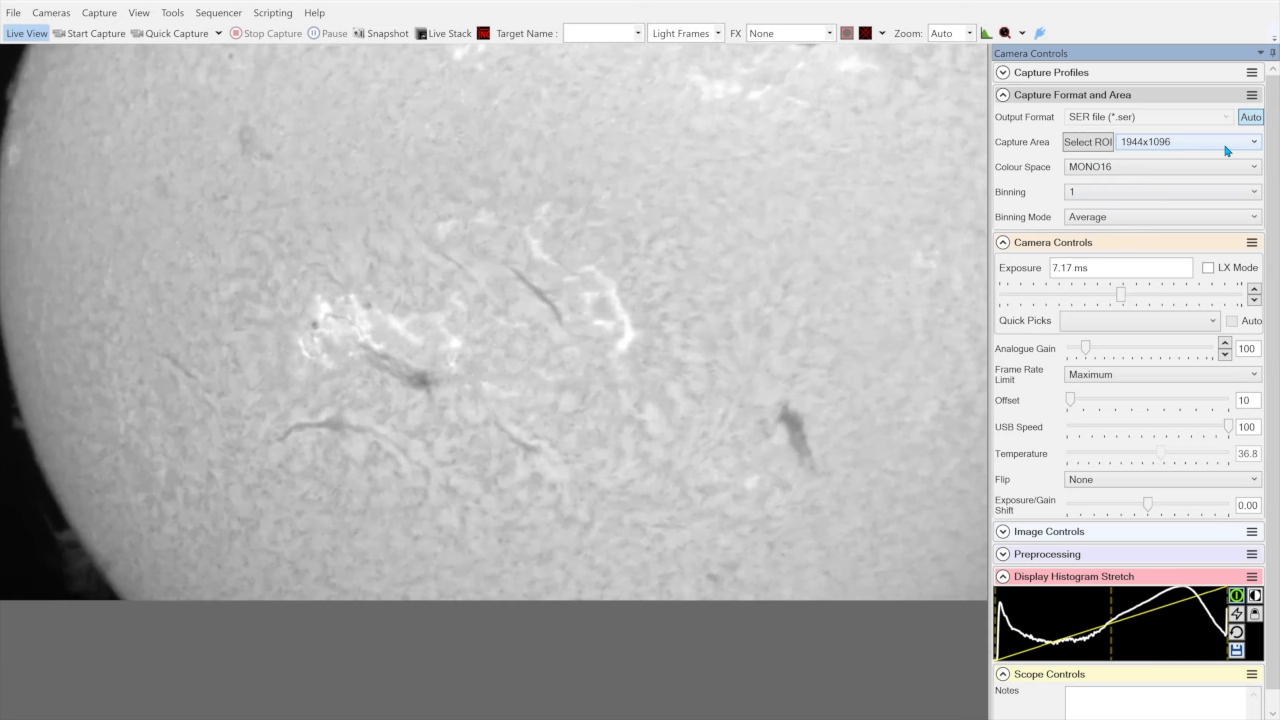
{"action": "left_click", "coordinate": [1254, 145]}
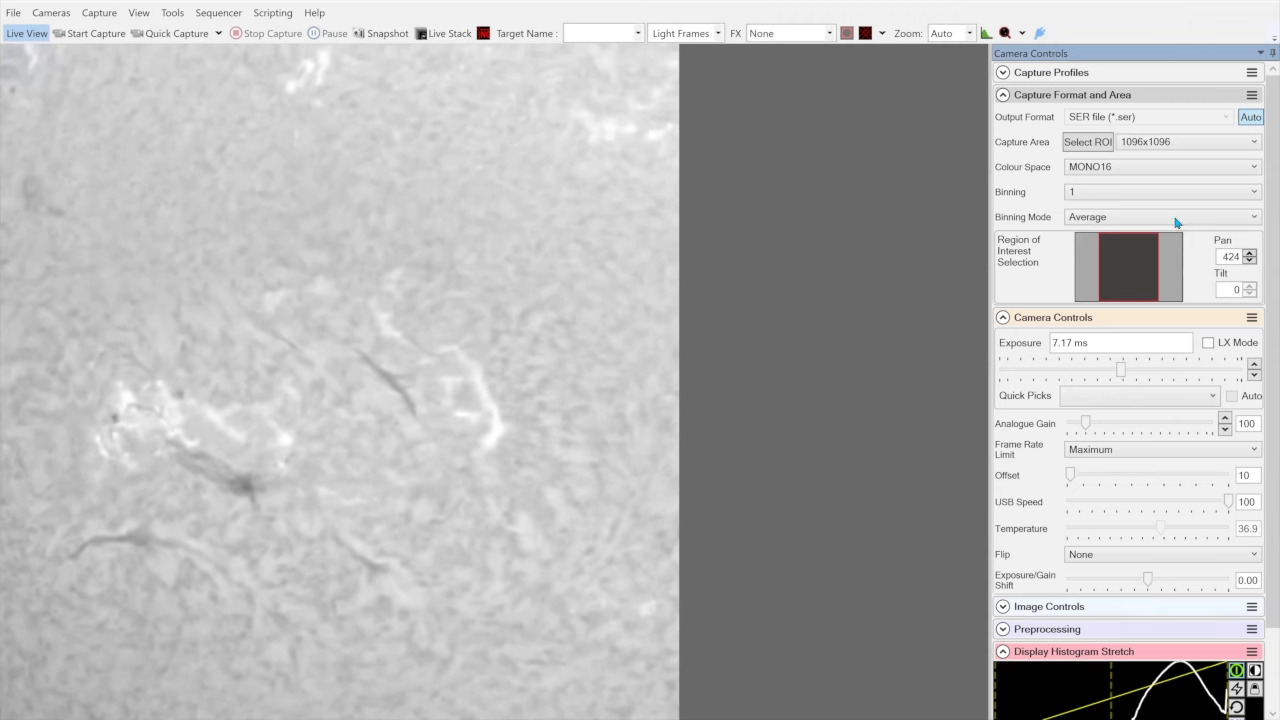
{"action": "left_click", "coordinate": [1253, 143]}
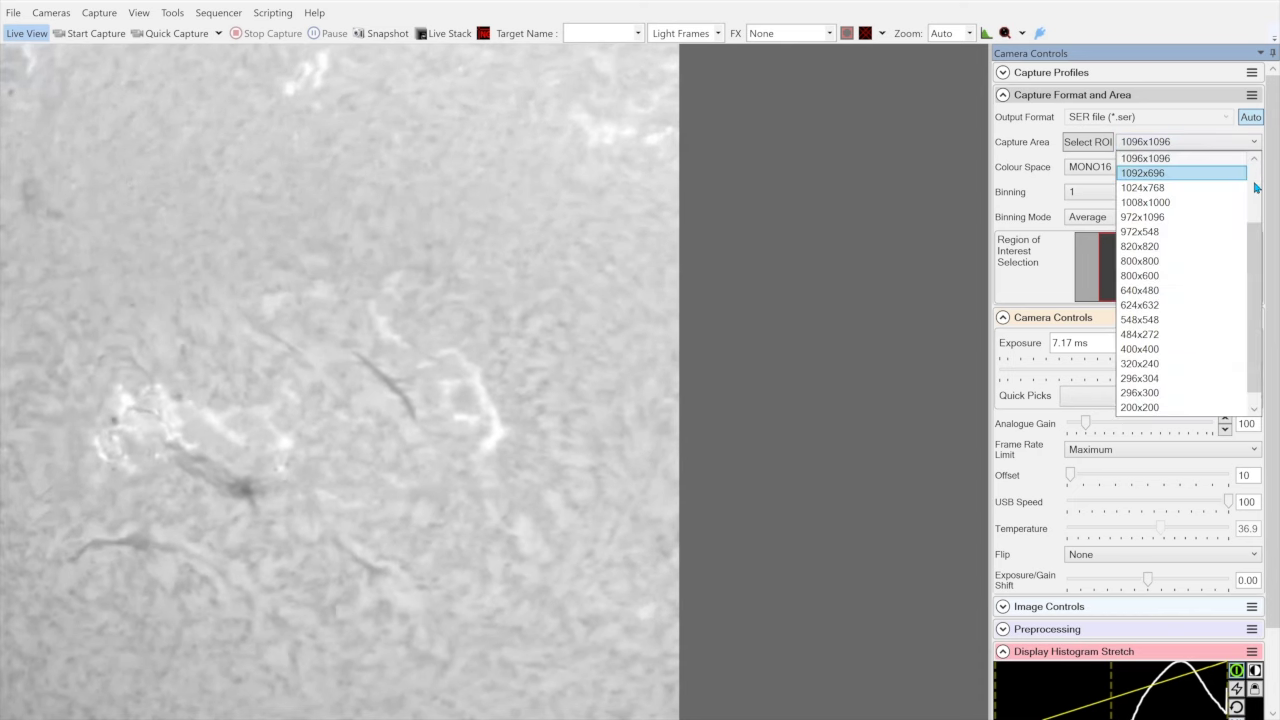
{"action": "scroll", "coordinate": [1256, 188], "scroll_direction": "up", "scroll_amount": 2}
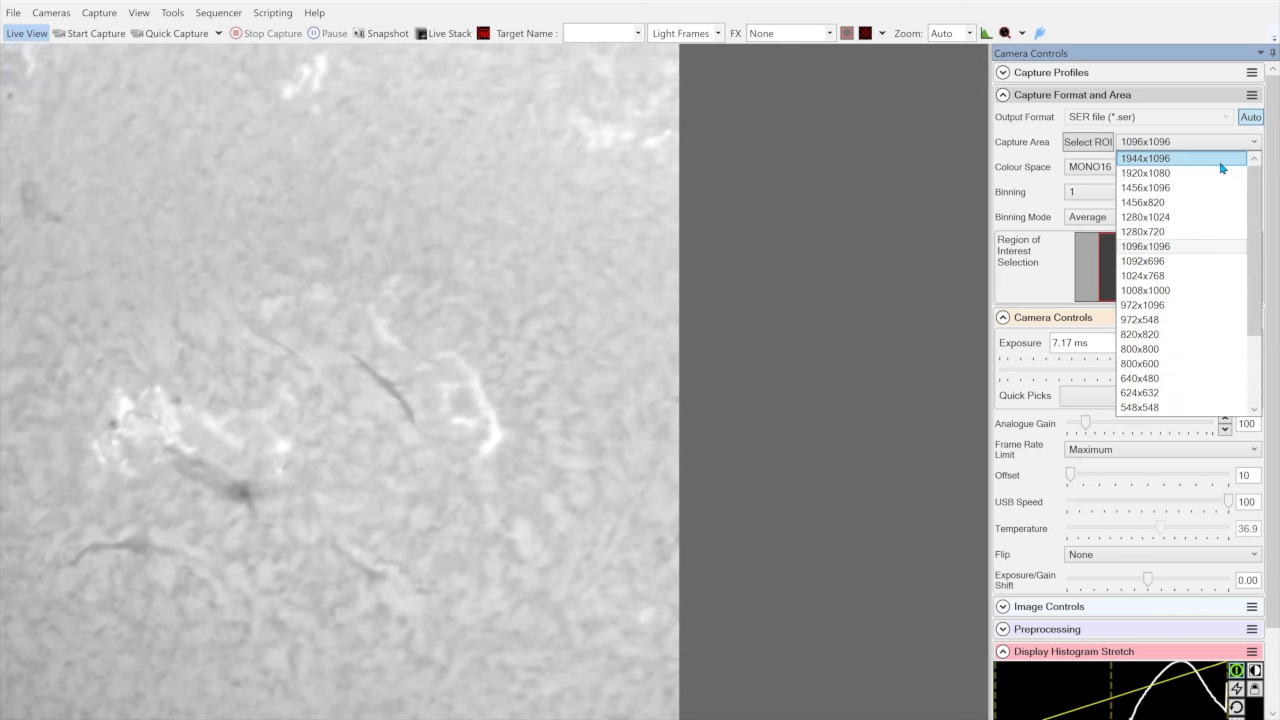
{"action": "left_click", "coordinate": [1220, 163]}
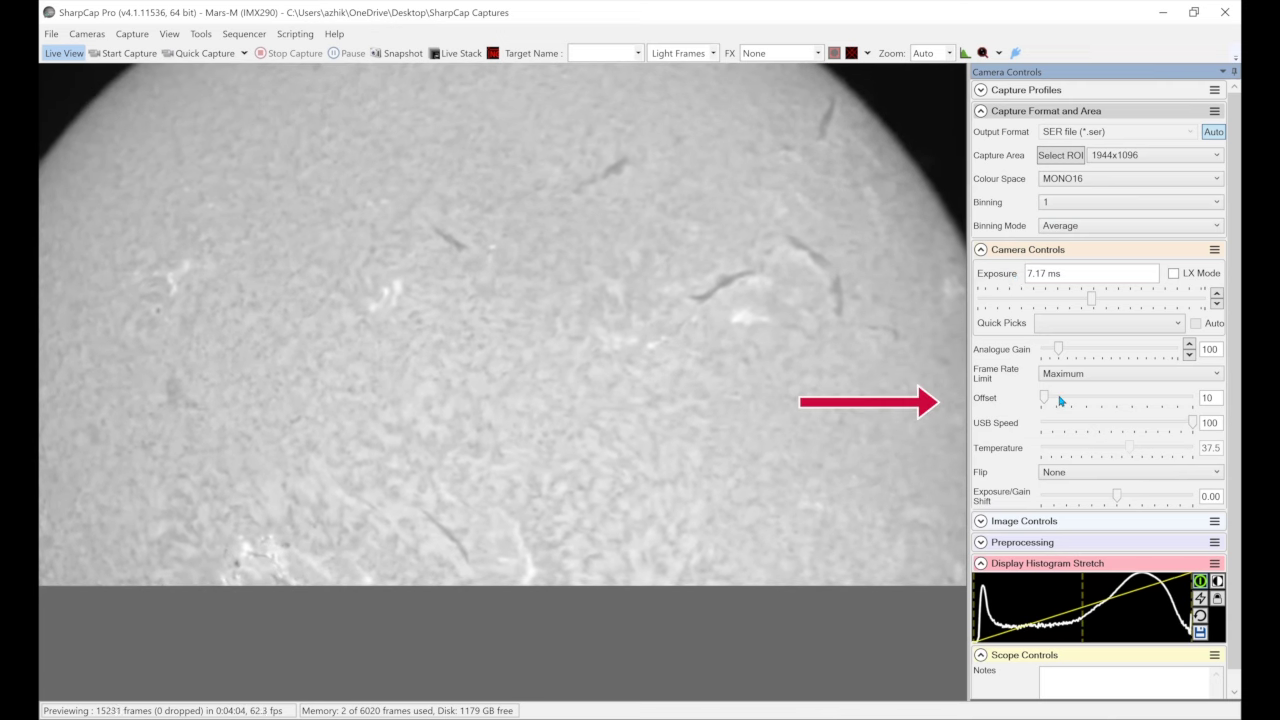
Step the Analogue Gain spin box down from 100 to 98
{"action": "mouse_move", "coordinate": [1060, 401]}
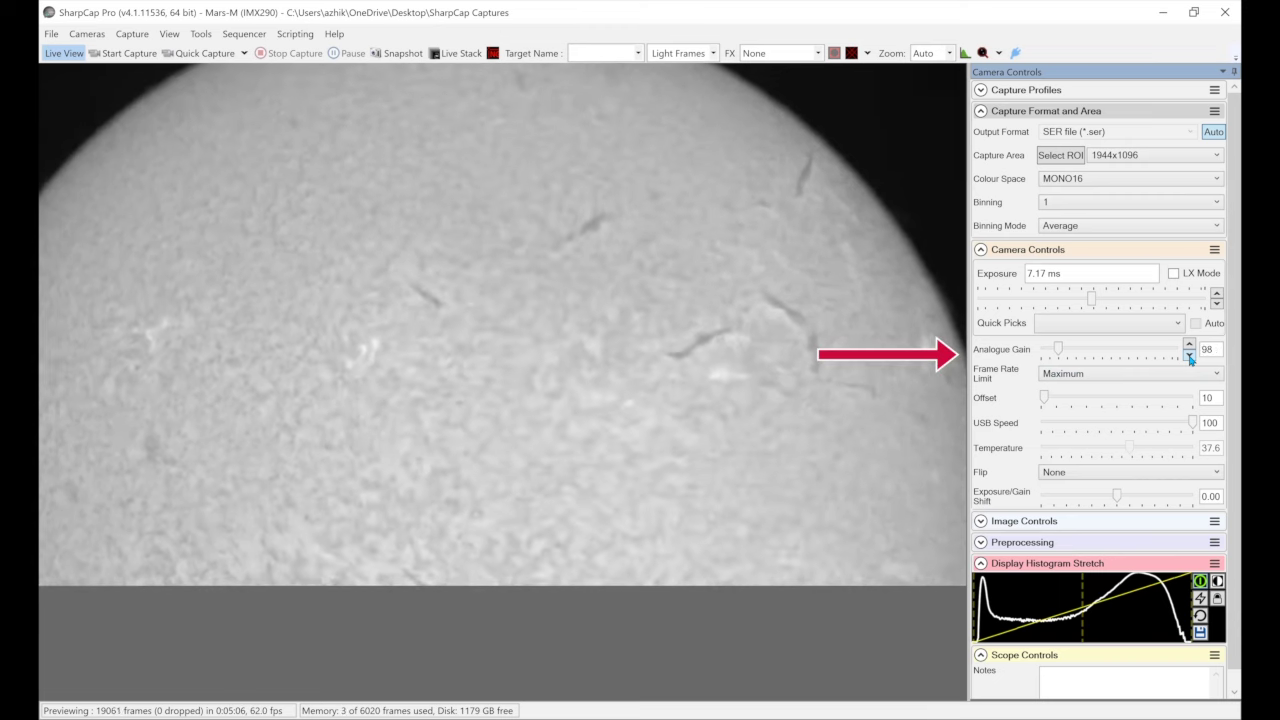
Nudge the analogue gain down to 88, then raise it again to brighten the image
{"action": "left_click", "coordinate": [1190, 358]}
{"action": "left_click", "coordinate": [1190, 358]}
{"action": "left_click", "coordinate": [1190, 358]}
{"action": "left_click", "coordinate": [1190, 358]}
{"action": "left_click", "coordinate": [1190, 358]}
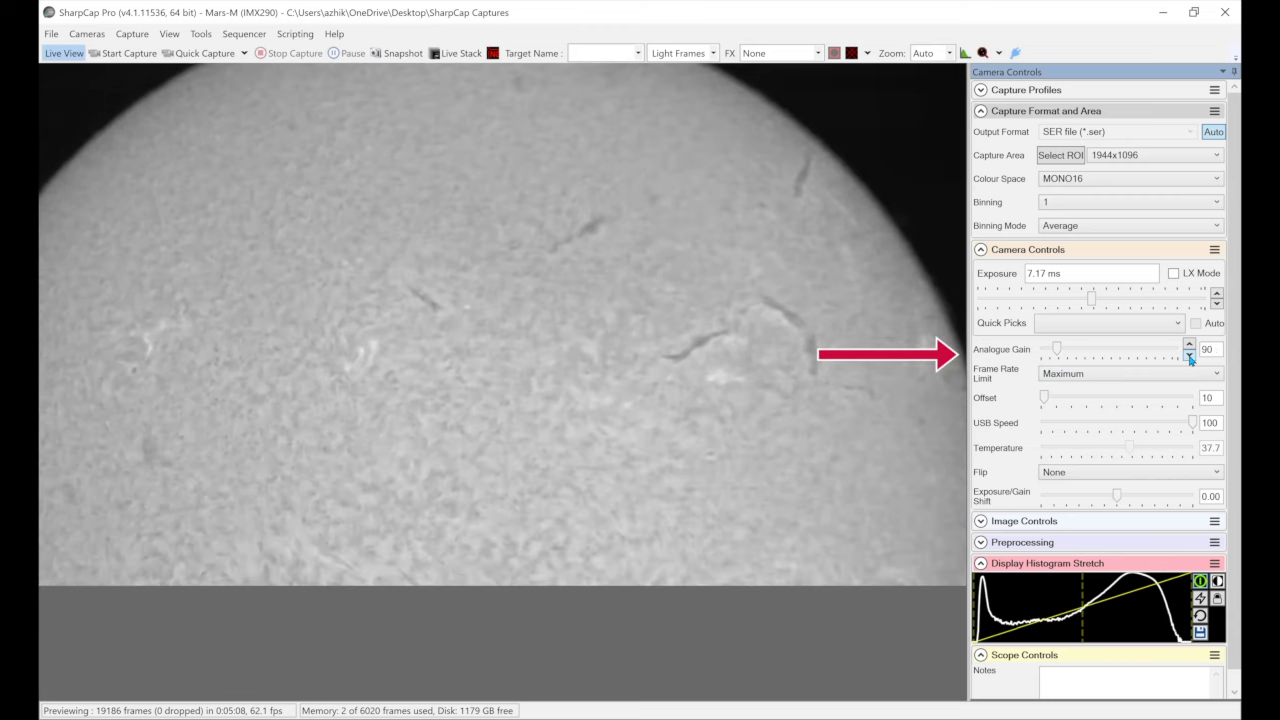
{"action": "left_click", "coordinate": [1190, 358]}
{"action": "left_click", "coordinate": [1190, 358]}
{"action": "left_click", "coordinate": [1190, 358]}
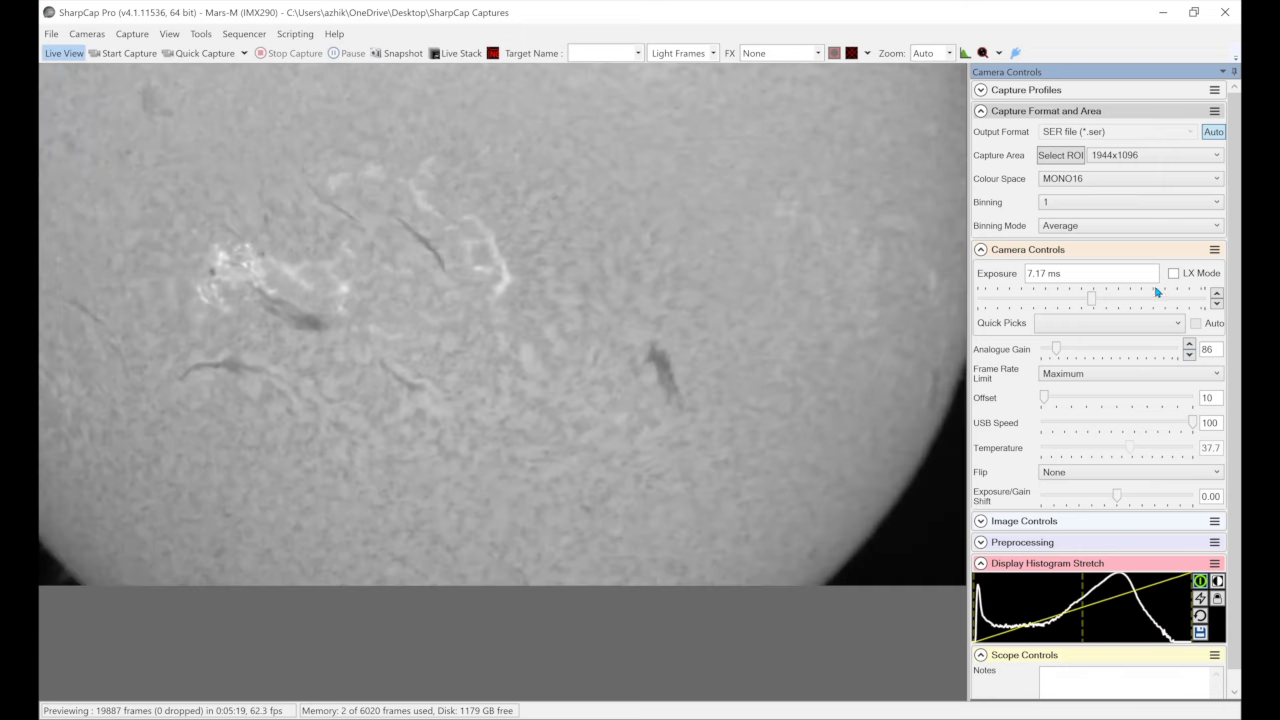
{"action": "left_click", "coordinate": [1190, 345]}
{"action": "left_click", "coordinate": [1190, 345]}
{"action": "left_click", "coordinate": [1190, 345]}
{"action": "left_click", "coordinate": [1190, 345]}
{"action": "left_click", "coordinate": [1190, 345]}
{"action": "left_click", "coordinate": [1190, 345]}
{"action": "left_click", "coordinate": [1190, 345]}
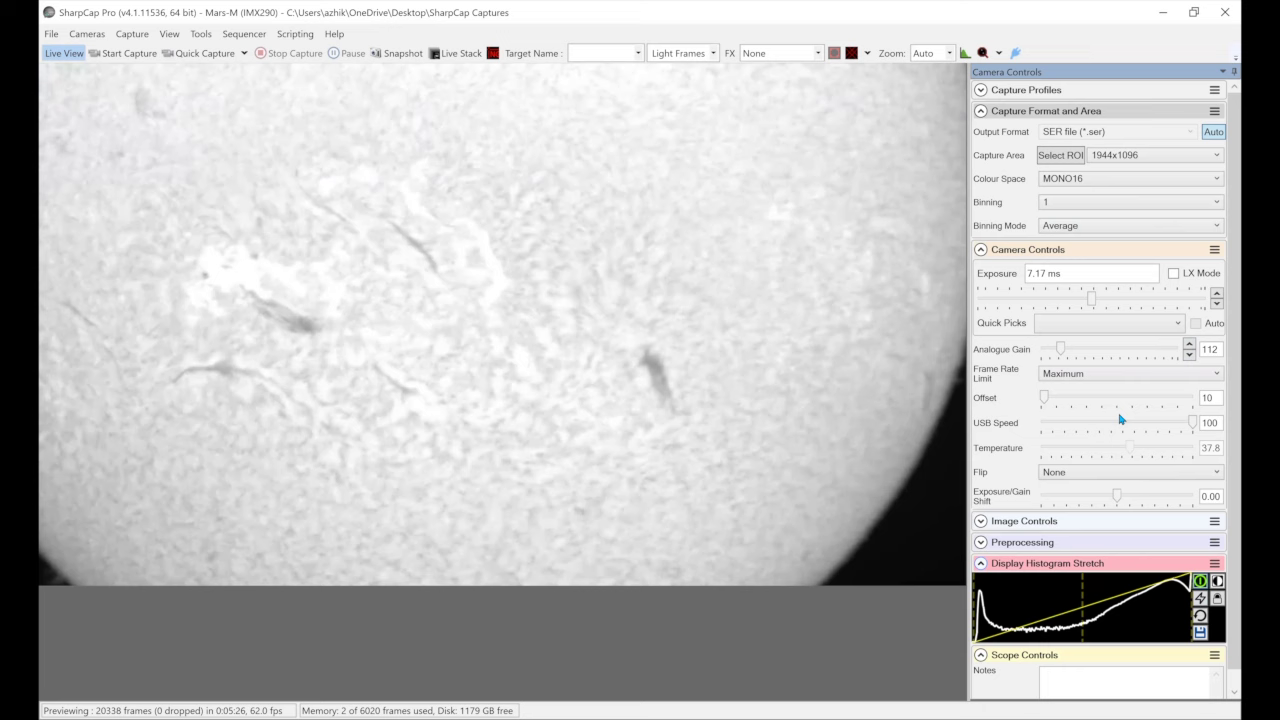
Lower the analogue gain step by step from 112 down to 76
{"action": "double_click", "coordinate": [1189, 356]}
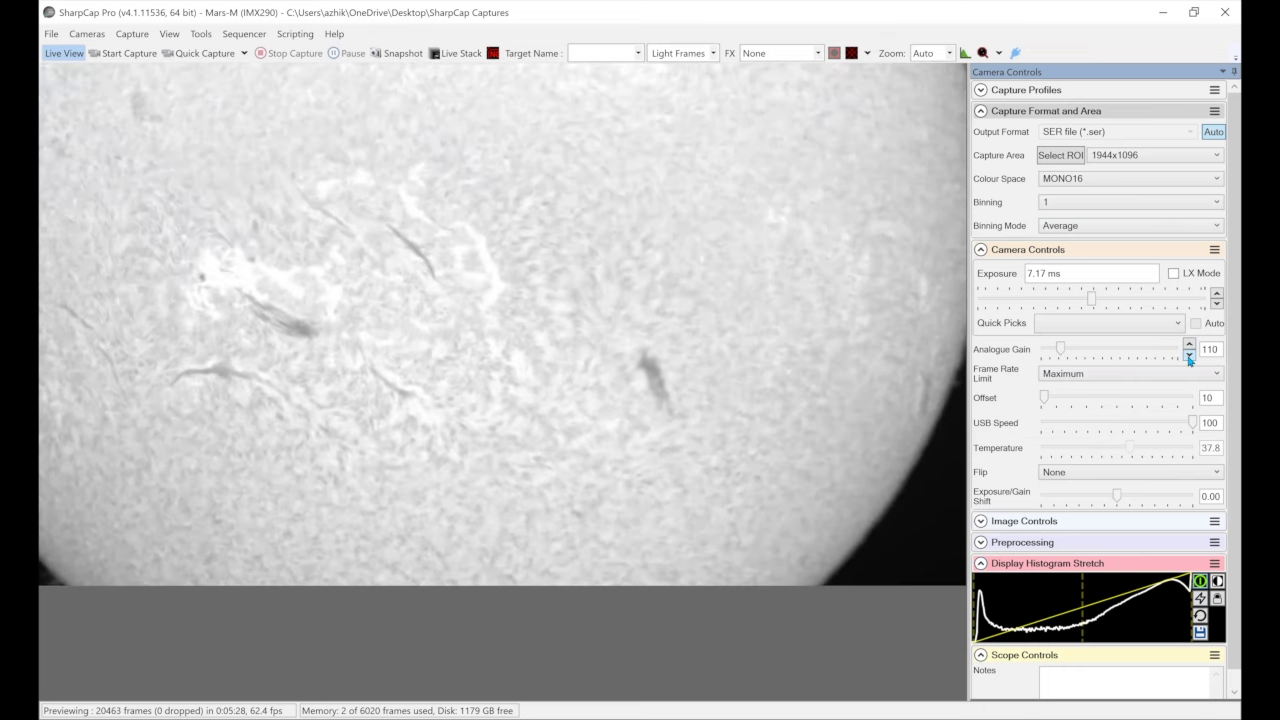
{"action": "double_click", "coordinate": [1189, 356]}
{"action": "double_click", "coordinate": [1189, 356]}
{"action": "double_click", "coordinate": [1189, 356]}
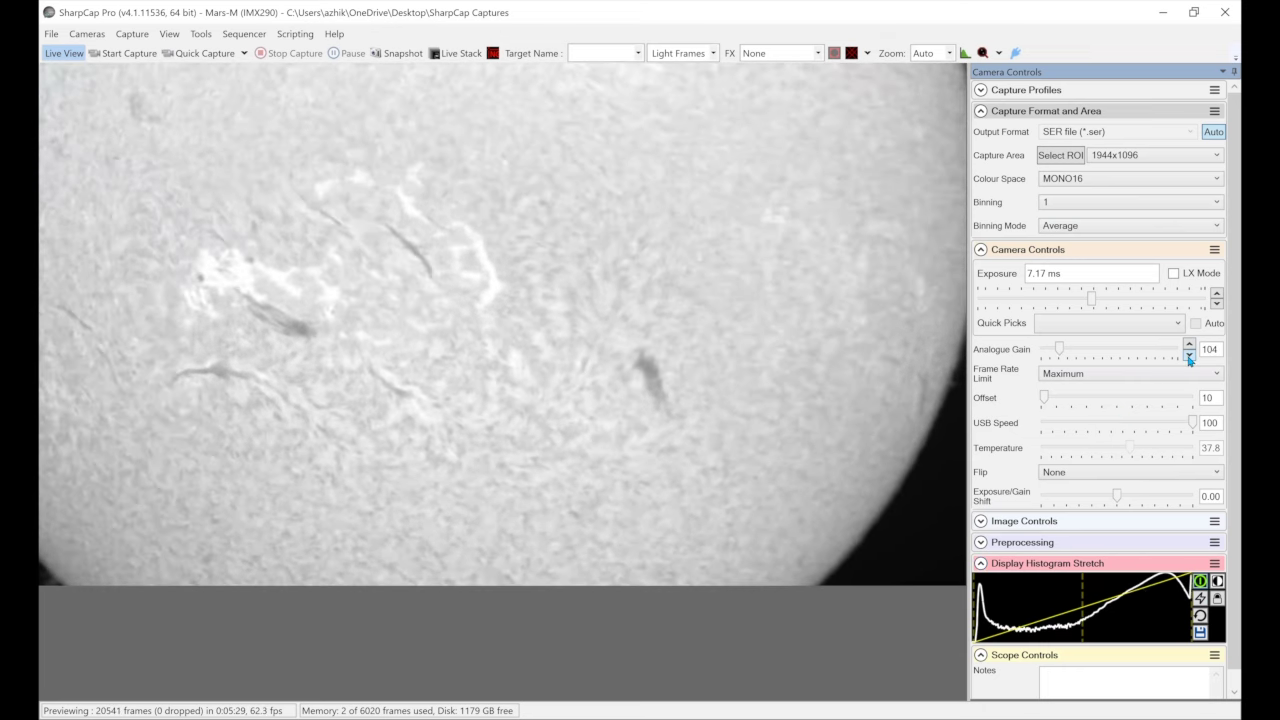
{"action": "double_click", "coordinate": [1189, 356]}
{"action": "double_click", "coordinate": [1189, 356]}
{"action": "double_click", "coordinate": [1189, 356]}
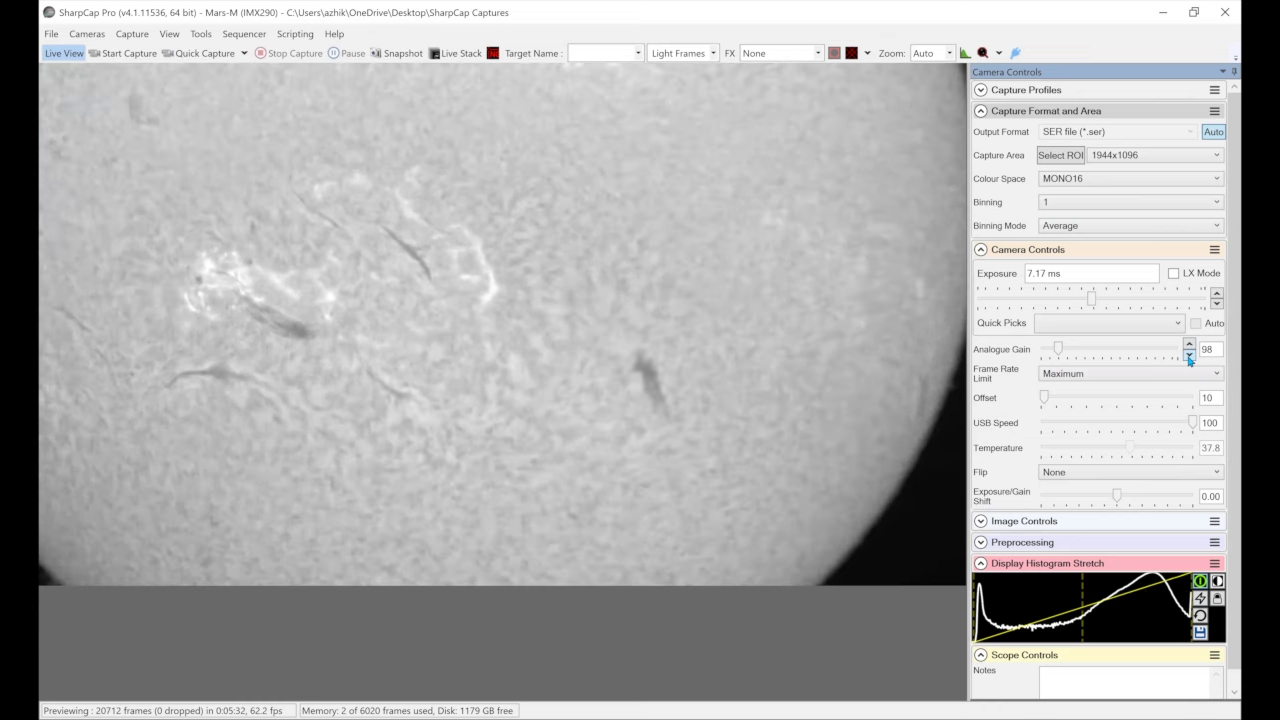
{"action": "double_click", "coordinate": [1189, 356]}
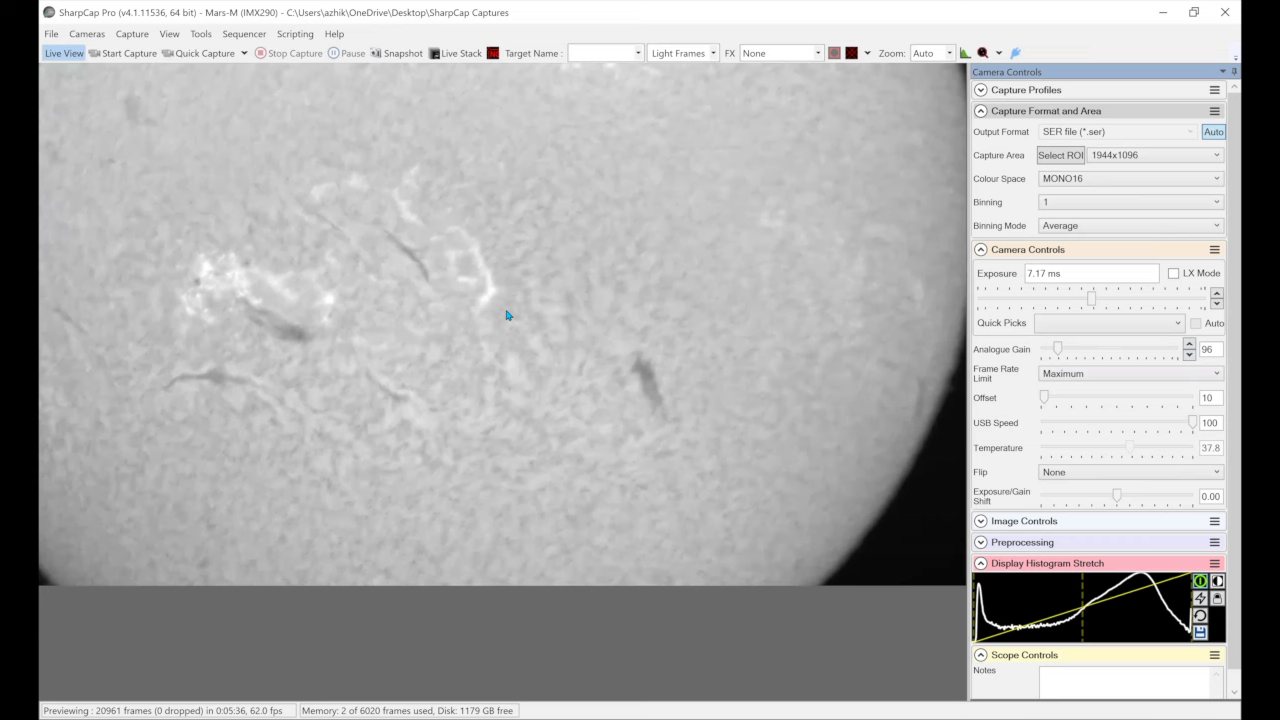
{"action": "double_click", "coordinate": [1189, 357]}
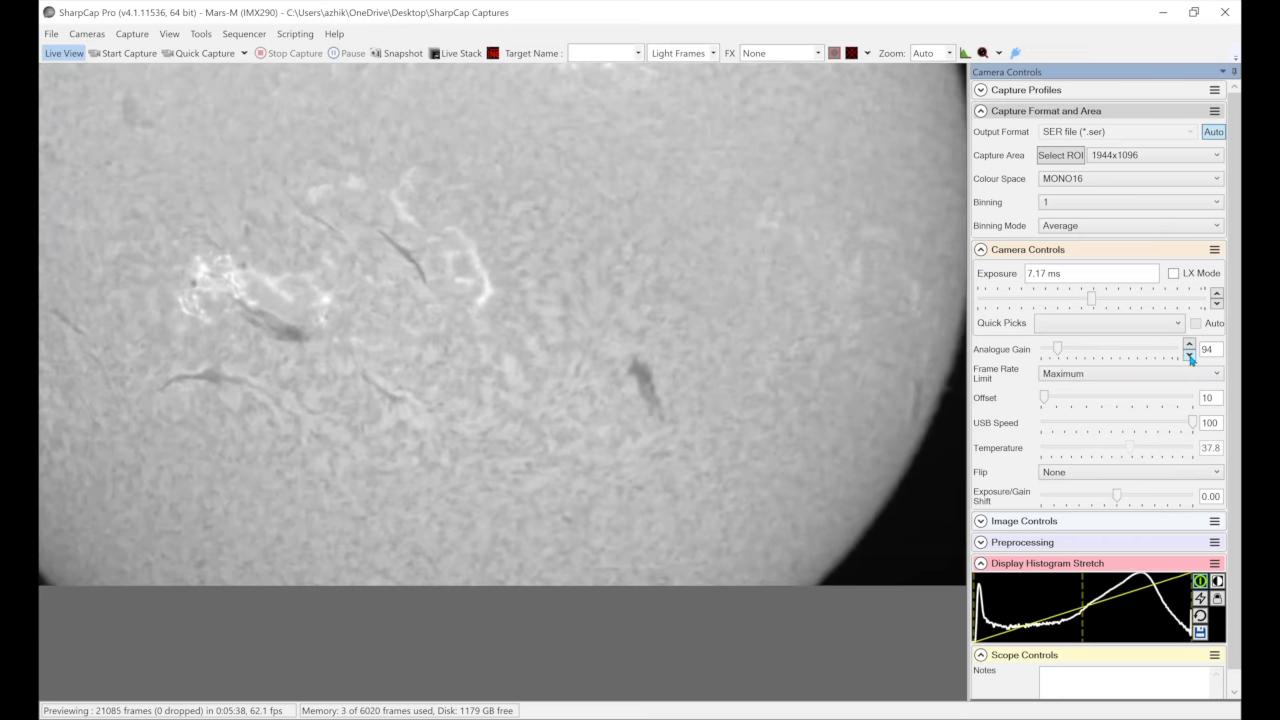
{"action": "double_click", "coordinate": [1189, 357]}
{"action": "double_click", "coordinate": [1189, 357]}
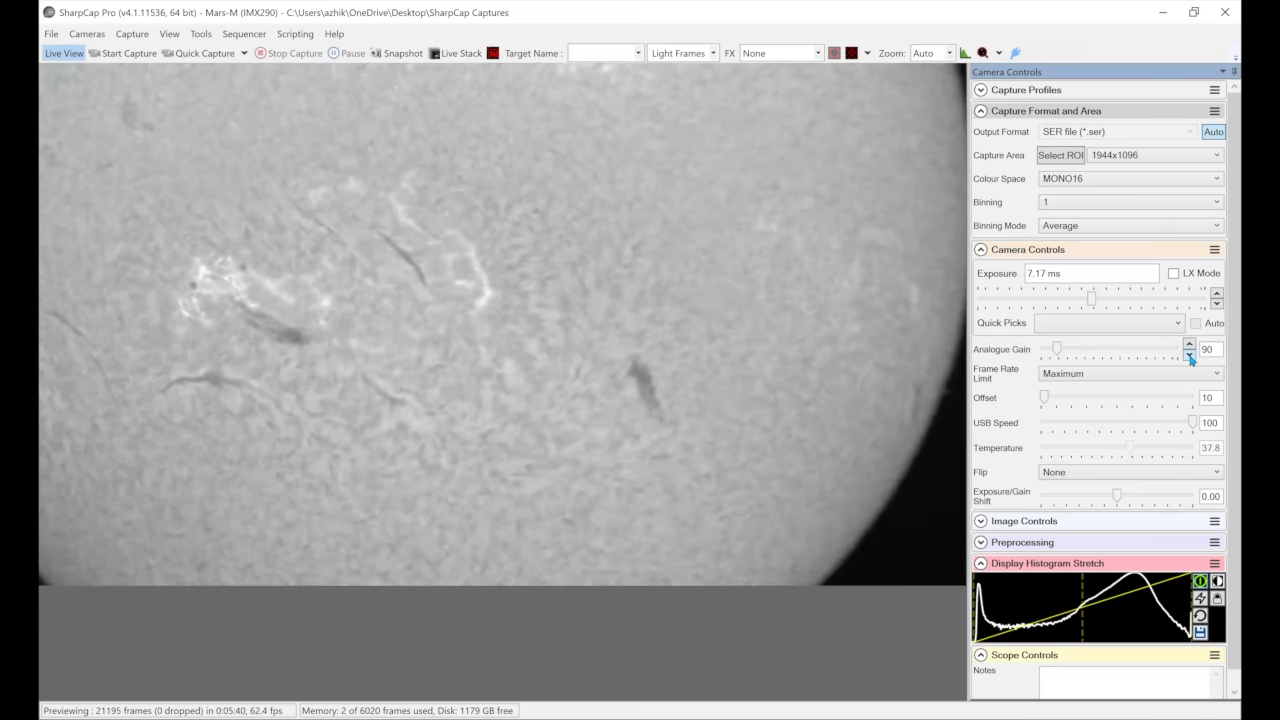
{"action": "double_click", "coordinate": [1189, 357]}
{"action": "double_click", "coordinate": [1189, 357]}
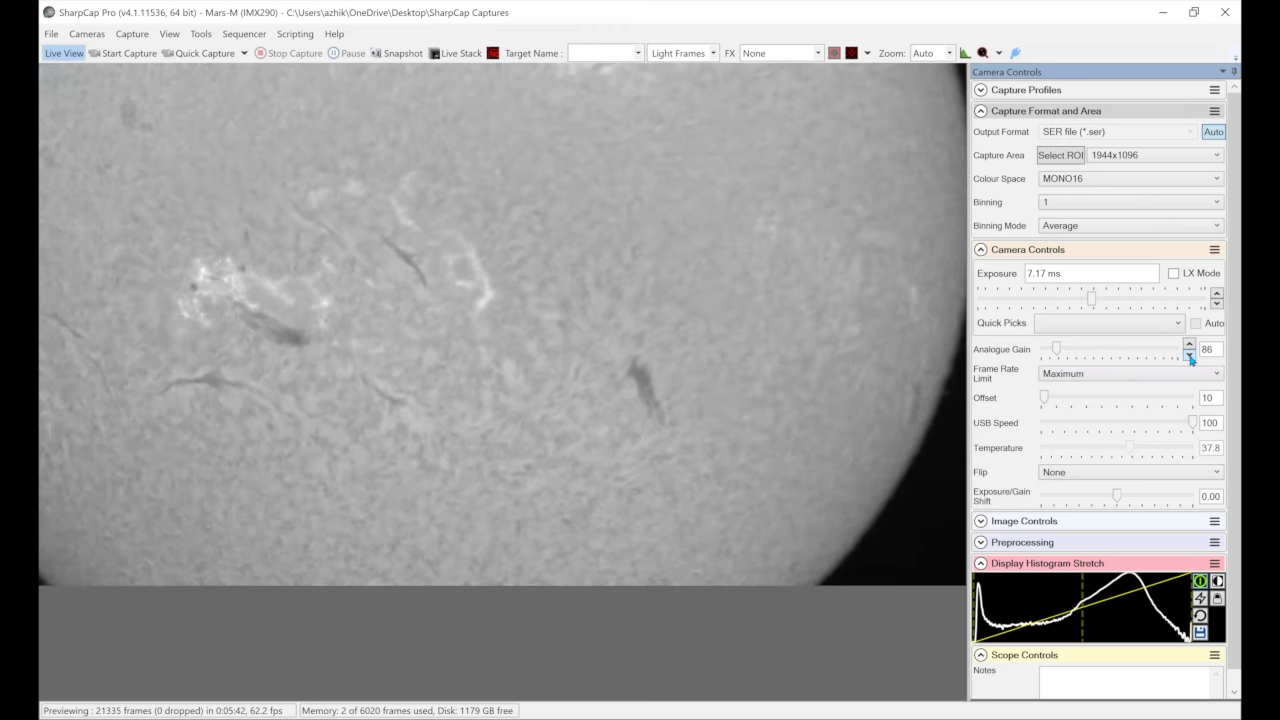
{"action": "double_click", "coordinate": [1189, 357]}
{"action": "double_click", "coordinate": [1189, 357]}
{"action": "double_click", "coordinate": [1189, 357]}
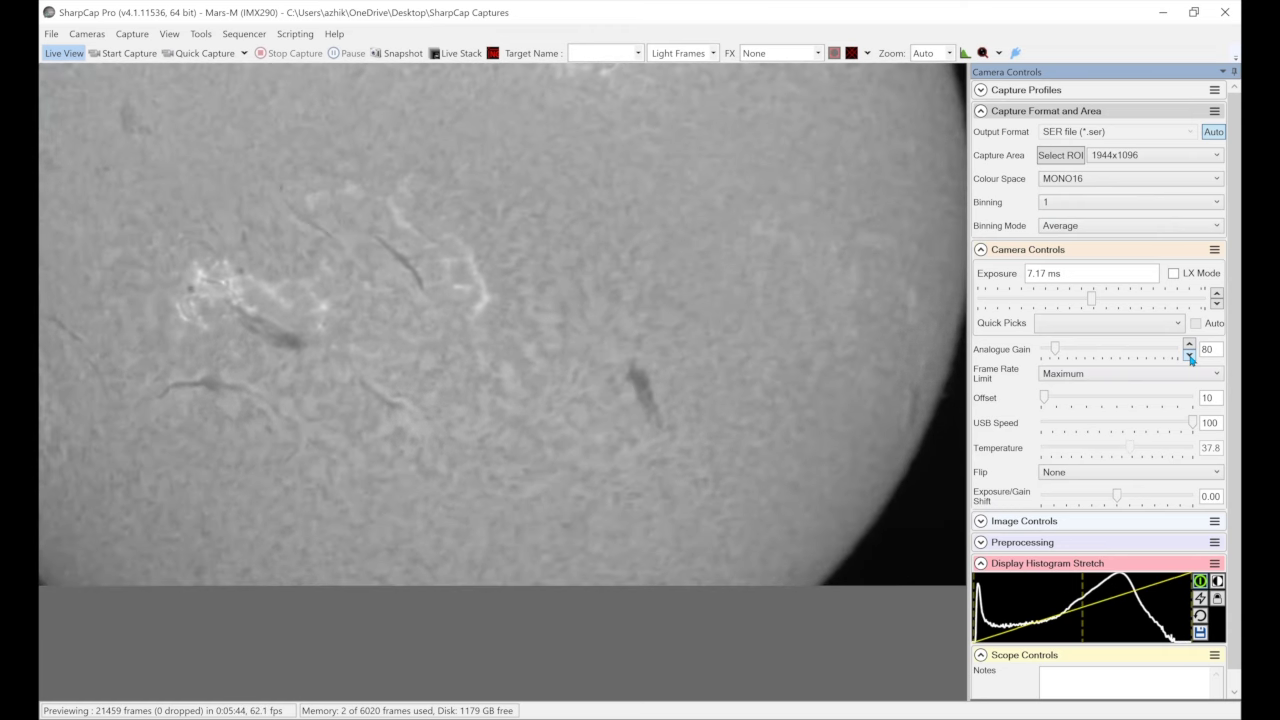
{"action": "double_click", "coordinate": [1189, 357]}
{"action": "double_click", "coordinate": [1189, 357]}
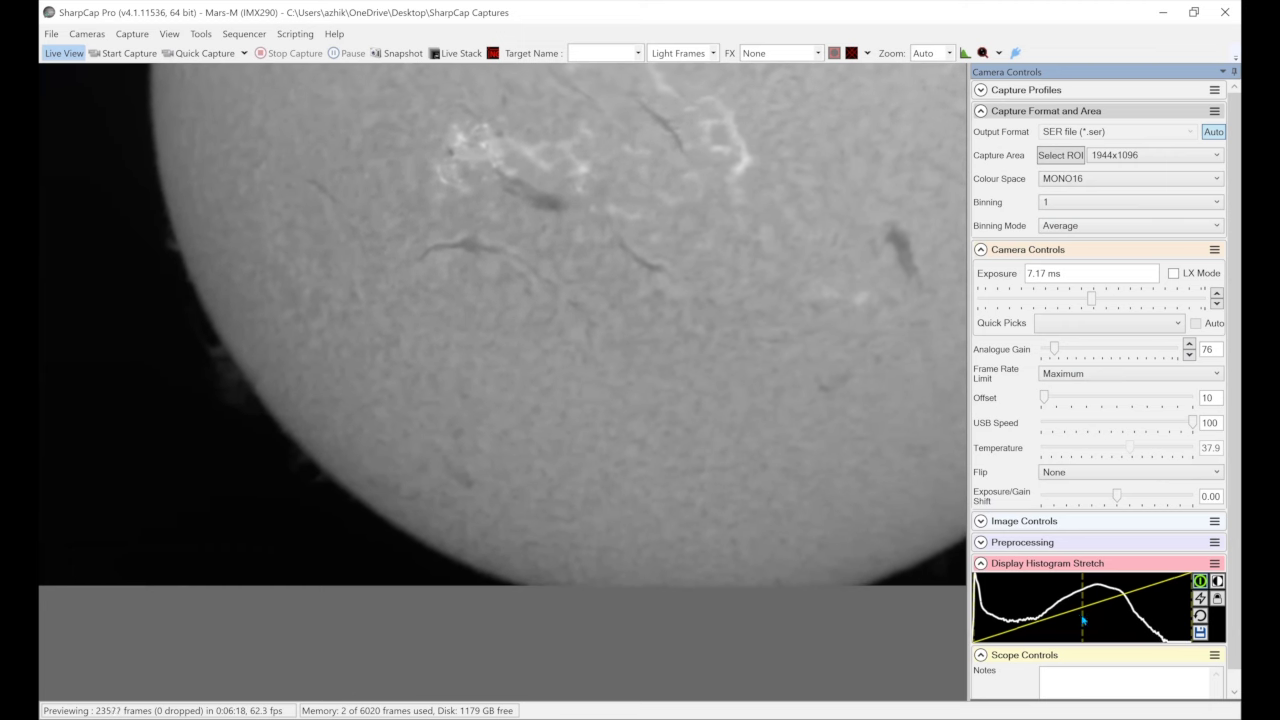
Pull the histogram stretch midpoint left to reveal filaments and bright plage on the solar disc
{"action": "left_click_drag", "start_coordinate": [1083, 620], "coordinate": [982, 610]}
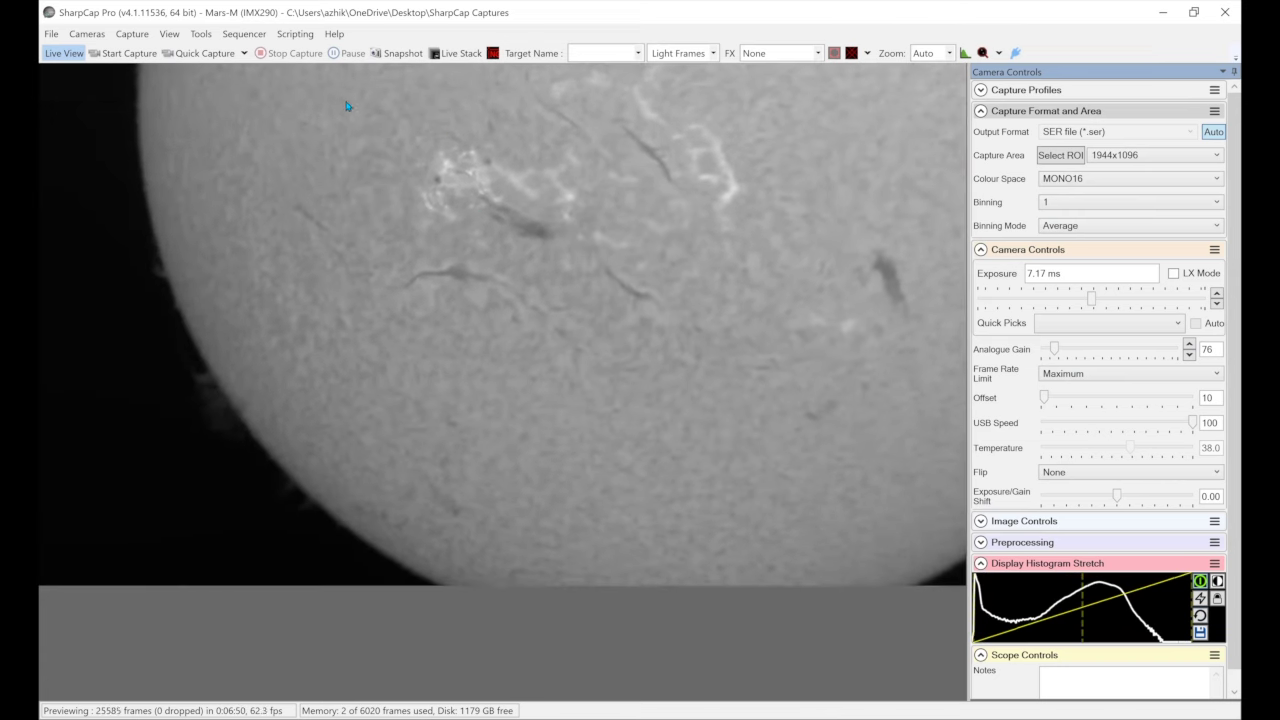
Start the Seeing Monitor and size its red measurement box over the bright plage region
{"action": "left_click", "coordinate": [200, 36]}
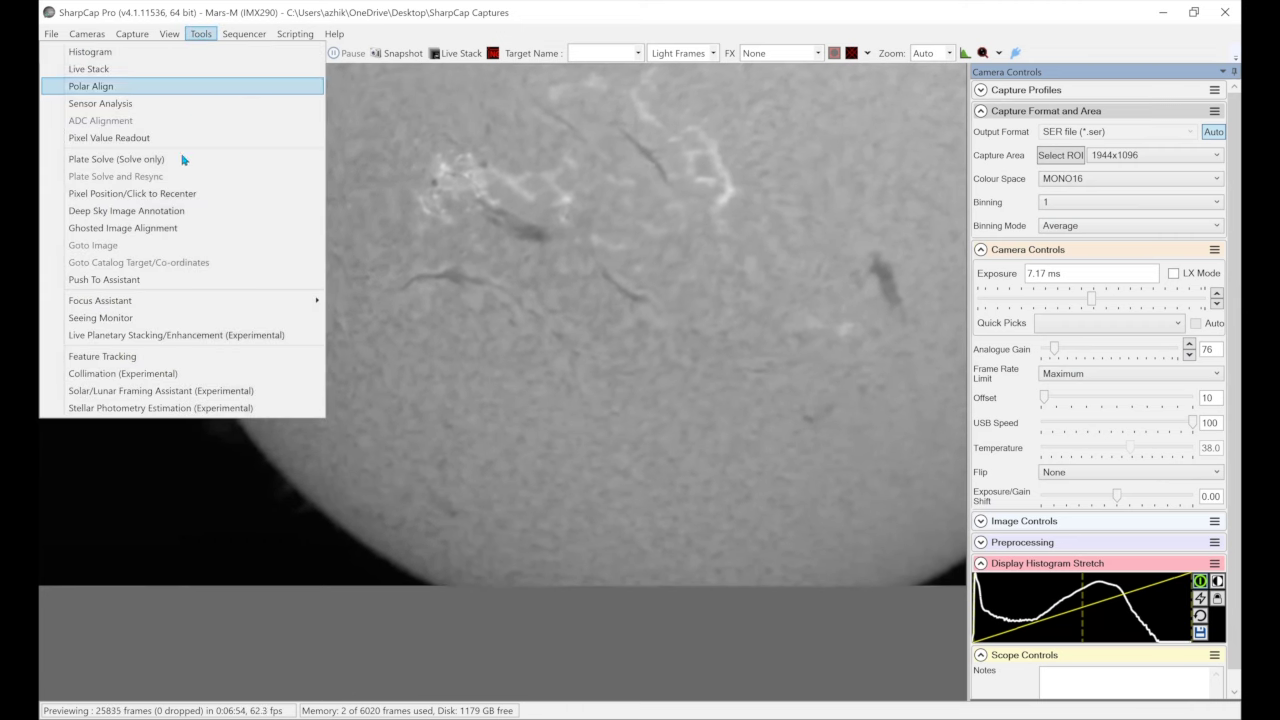
{"action": "left_click", "coordinate": [163, 318]}
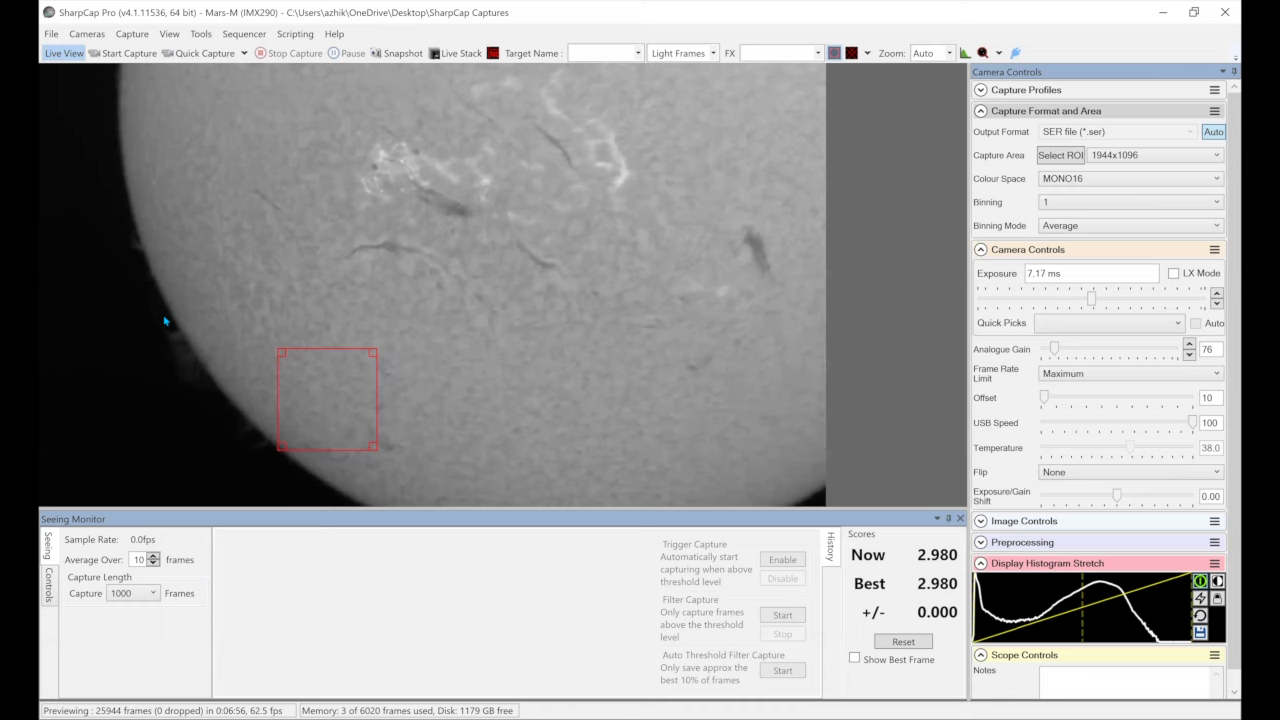
{"action": "left_click_drag", "start_coordinate": [343, 377], "coordinate": [372, 188]}
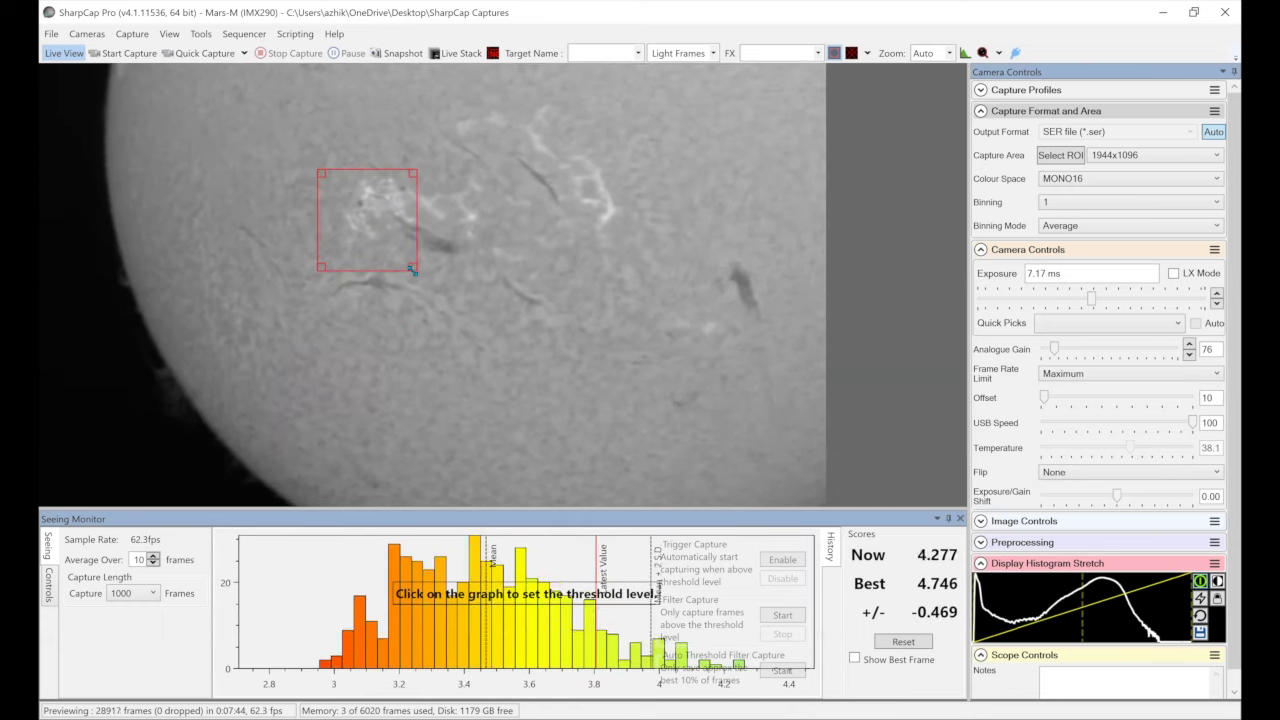
{"action": "left_click_drag", "start_coordinate": [411, 269], "coordinate": [477, 274]}
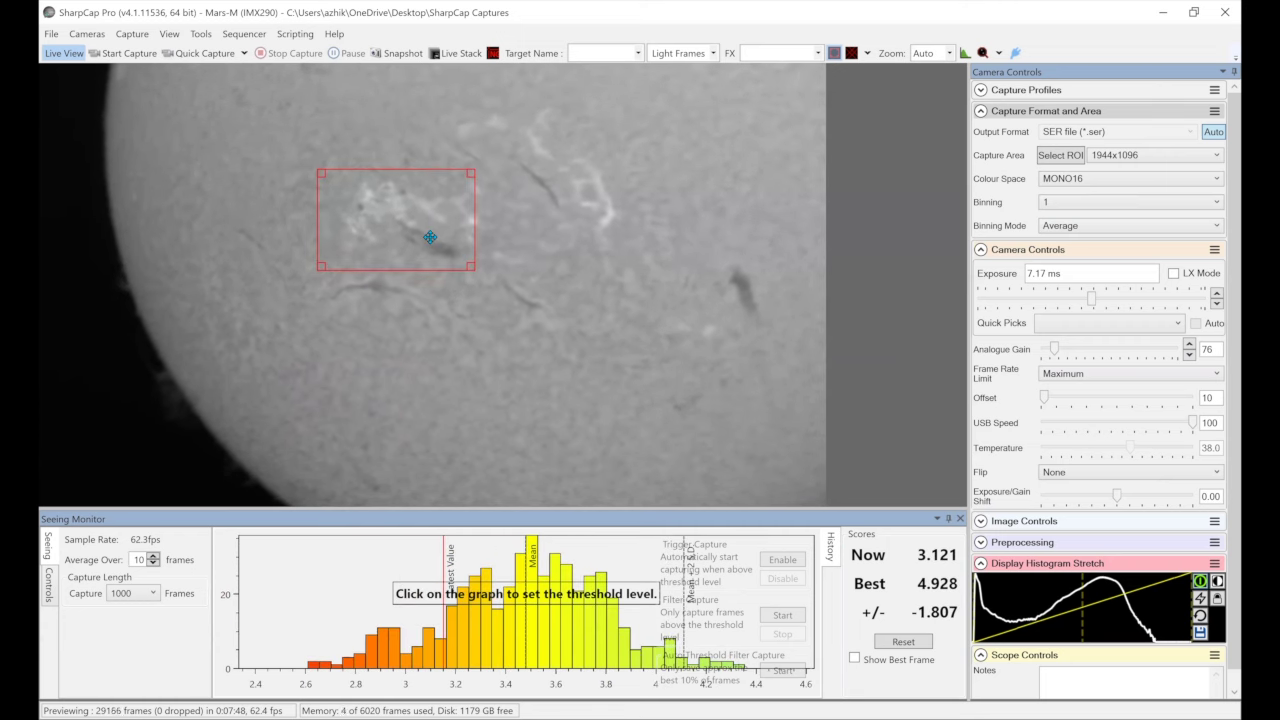
{"action": "left_click_drag", "start_coordinate": [430, 237], "coordinate": [441, 238]}
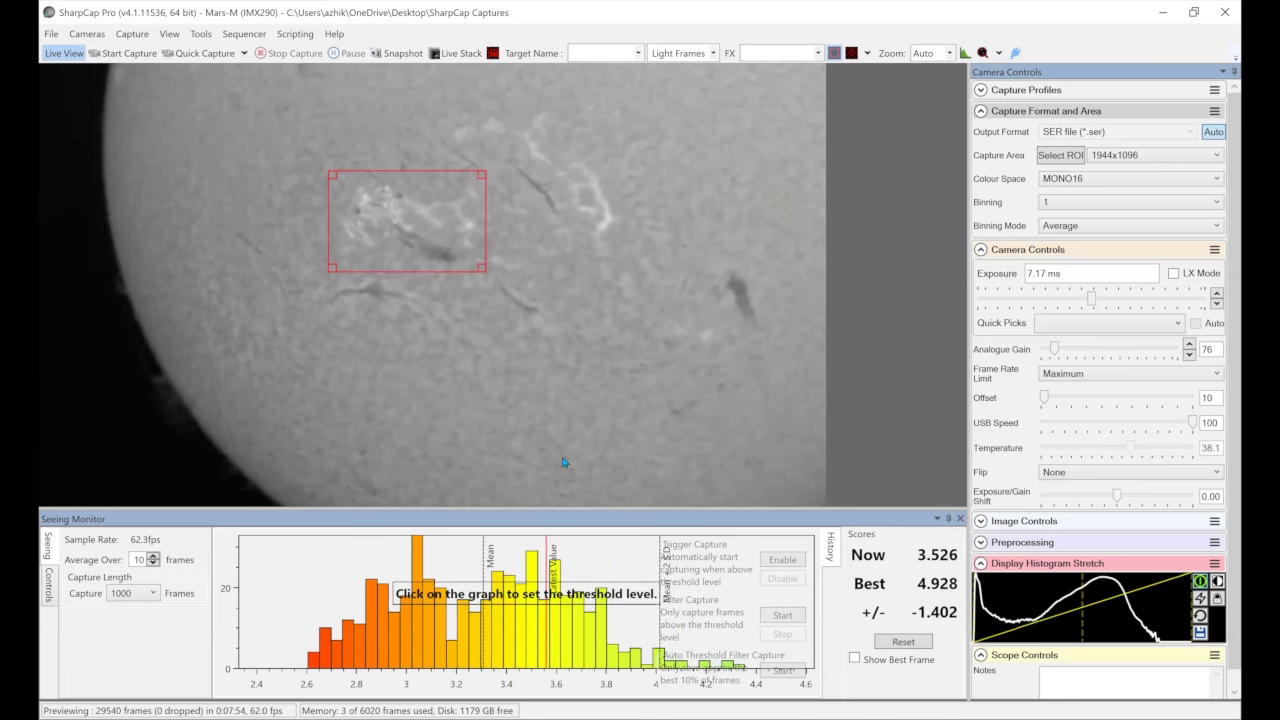
Reset the Seeing Monitor statistics twice so scores rebuild for the new region
{"action": "left_click", "coordinate": [903, 642]}
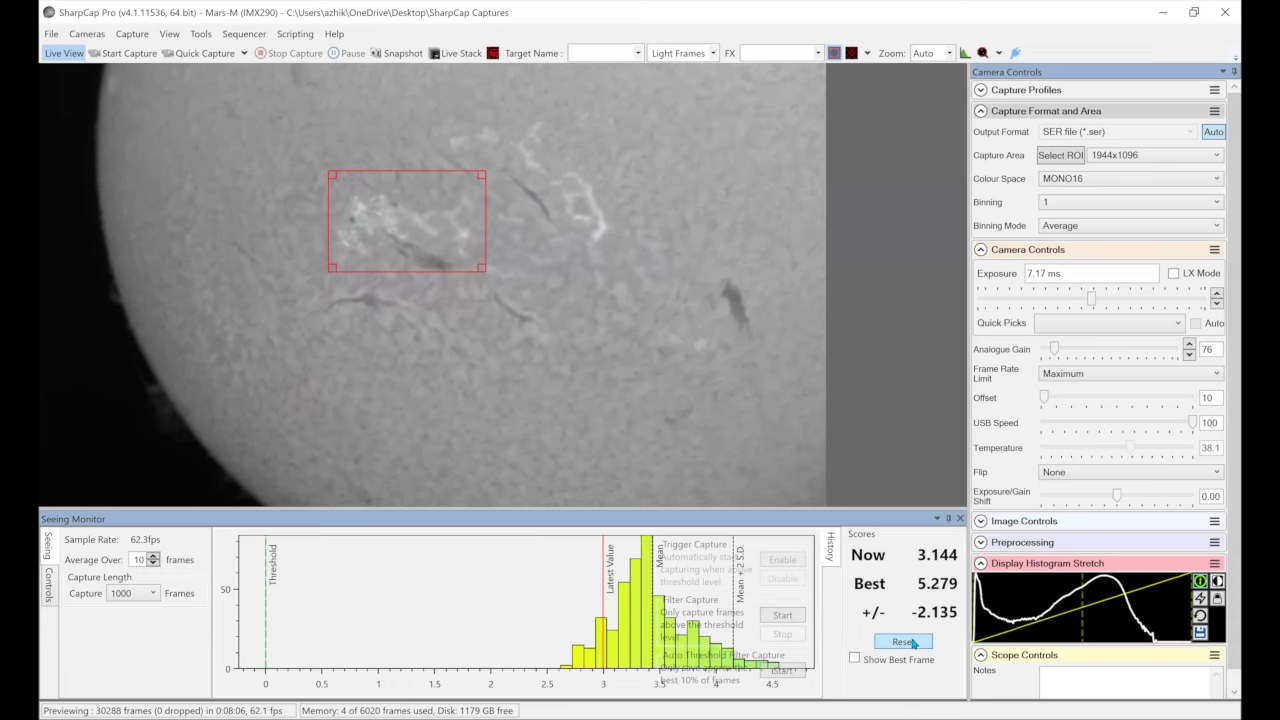
{"action": "left_click", "coordinate": [910, 642]}
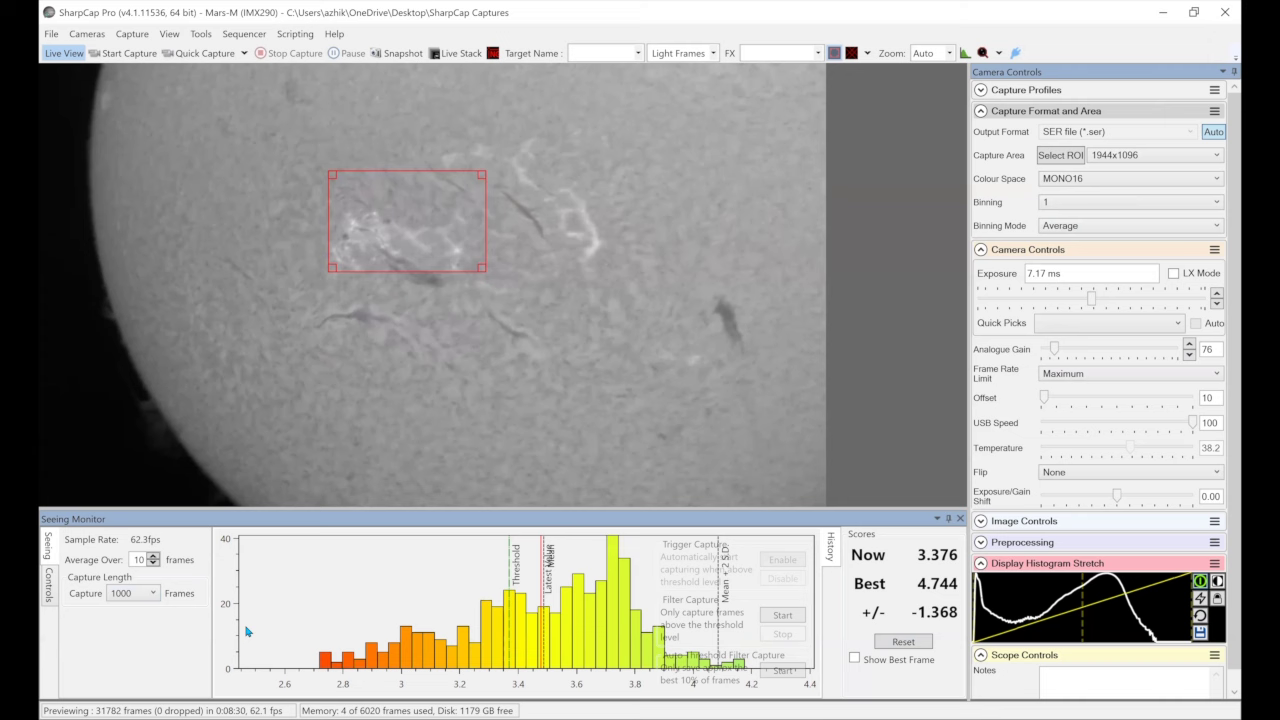
Set the seeing threshold near 3.37 and capture 1000 seeing-filtered frames to a SER file
{"action": "left_click", "coordinate": [516, 620]}
{"action": "left_click", "coordinate": [783, 616]}
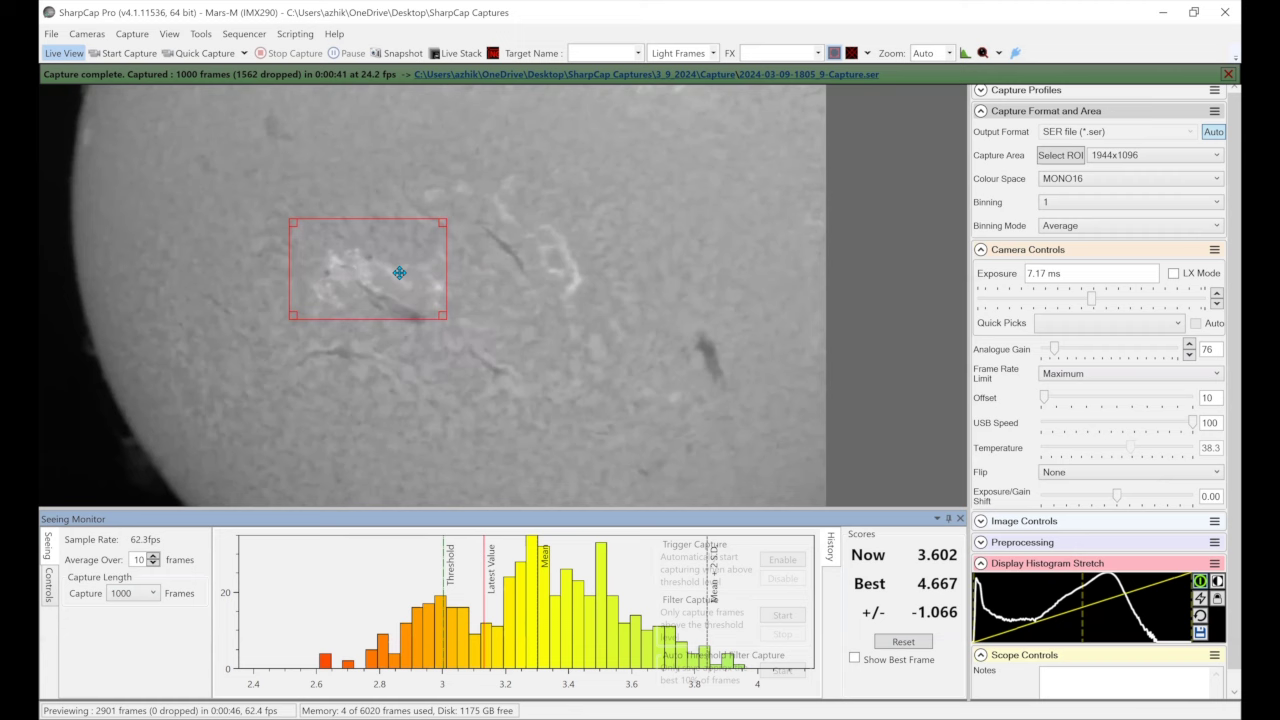
{"action": "mouse_move", "coordinate": [399, 273]}
{"action": "left_mouse_down"}
{"action": "mouse_move", "coordinate": [411, 246]}
{"action": "mouse_move", "coordinate": [378, 282]}
{"action": "mouse_move", "coordinate": [390, 281]}
{"action": "left_mouse_up"}
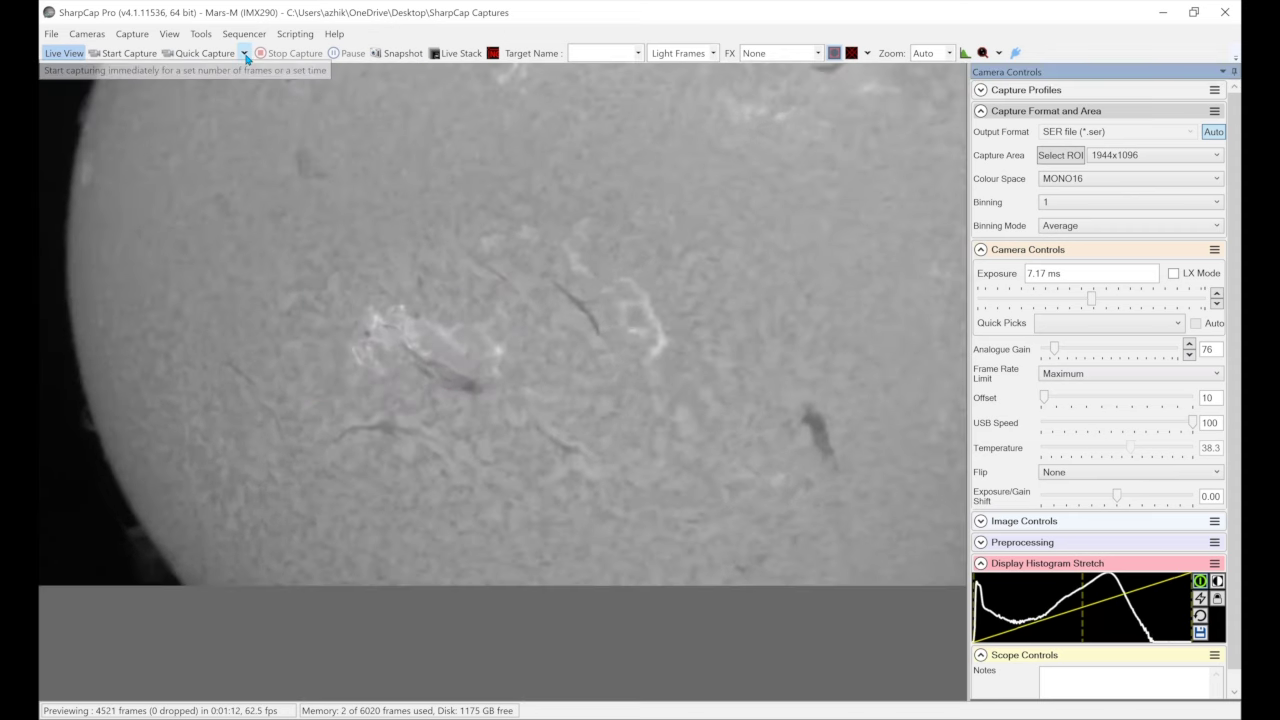
{"action": "left_click", "coordinate": [244, 53]}
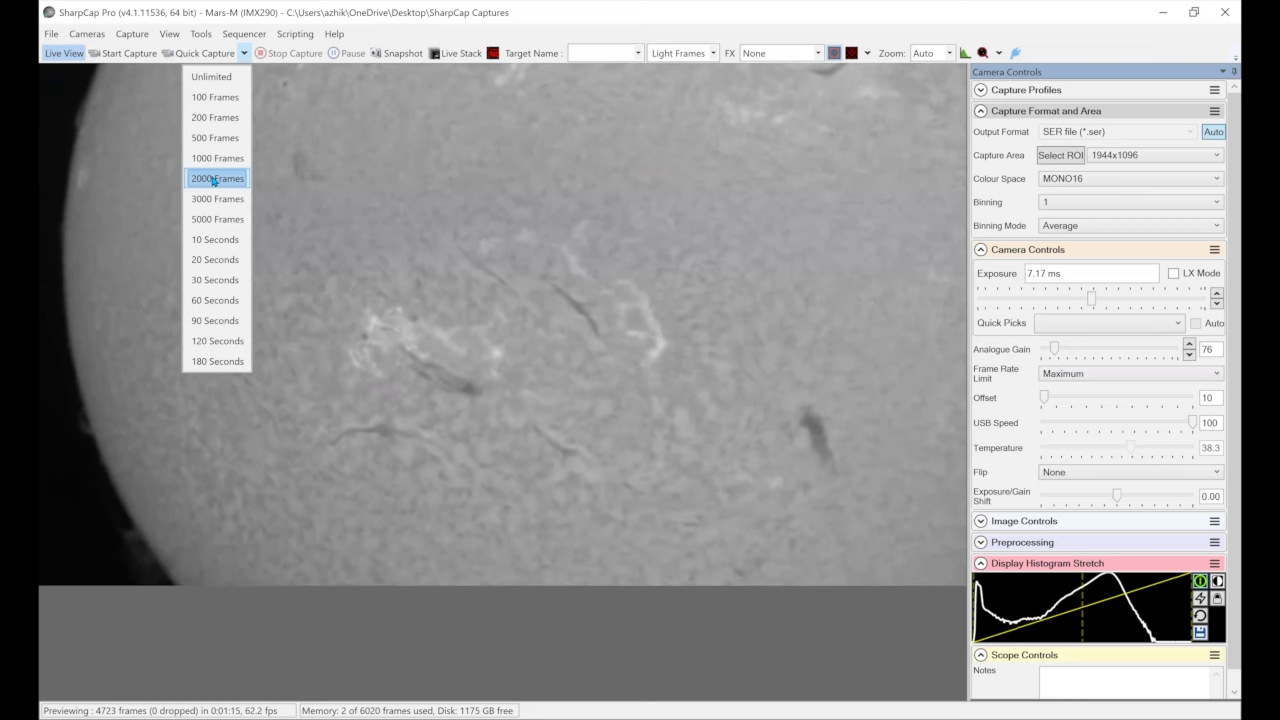
Close the Quick Capture length list without choosing a preset
{"action": "left_click", "coordinate": [372, 177]}
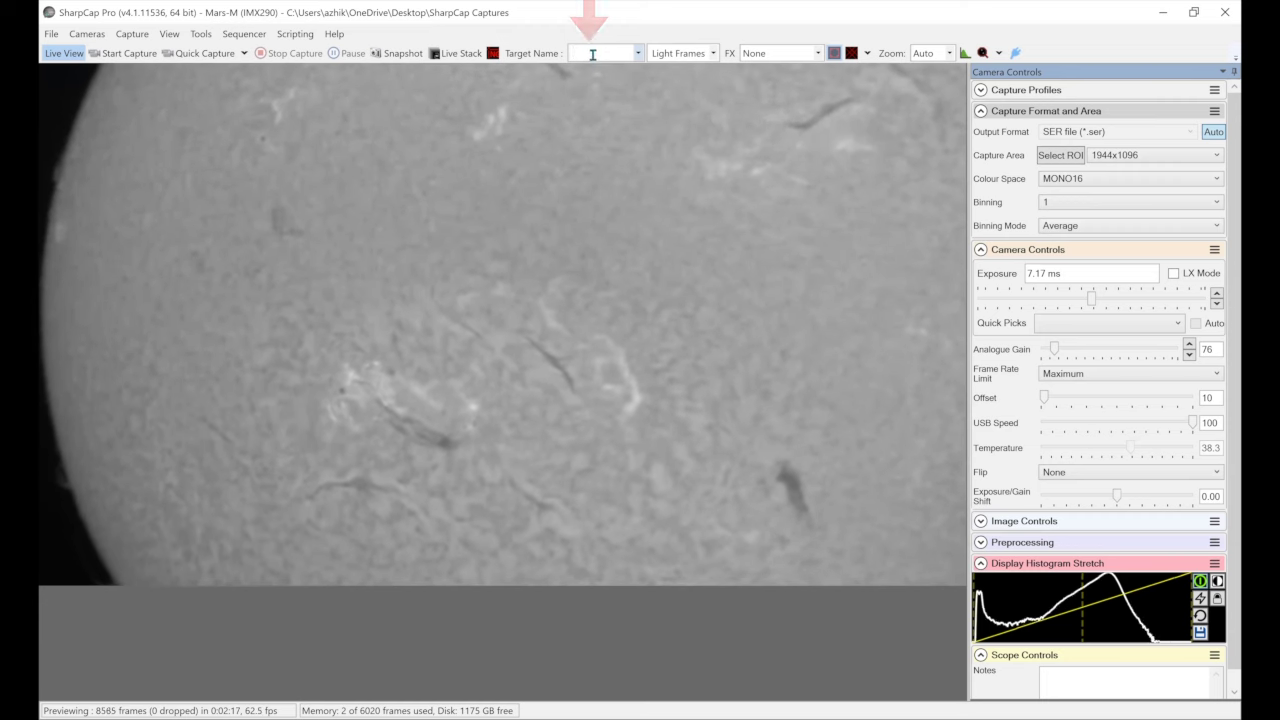
Enter 'Surface 7ms_76_200' as the capture target name
{"action": "left_click", "coordinate": [592, 55]}
{"action": "type", "text": "Sur"}
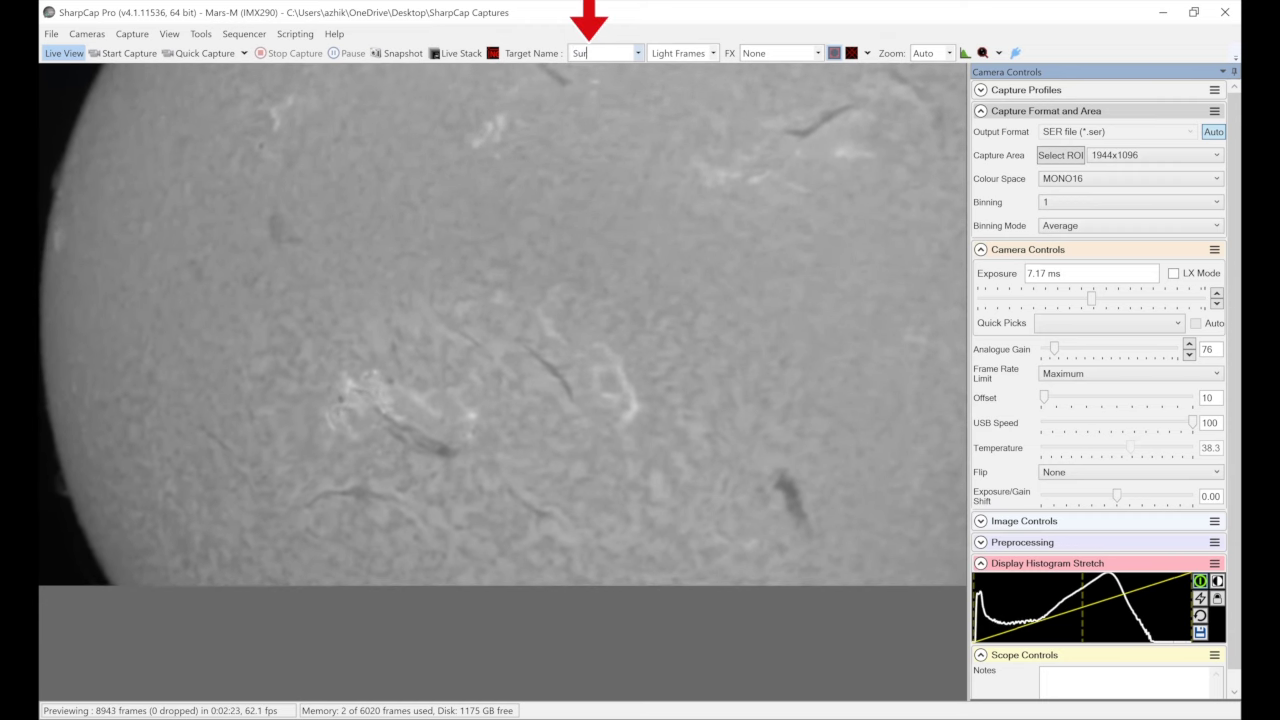
{"action": "type", "text": "face 7ms"}
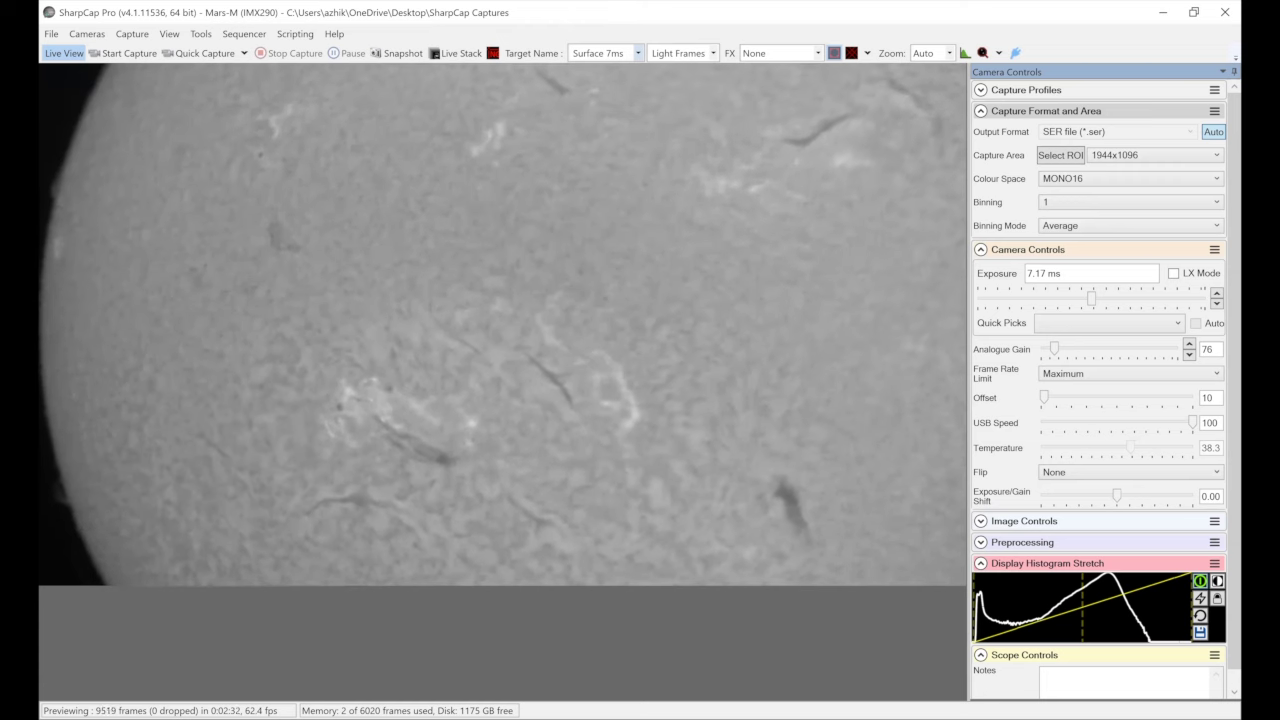
{"action": "type", "text": "_76"}
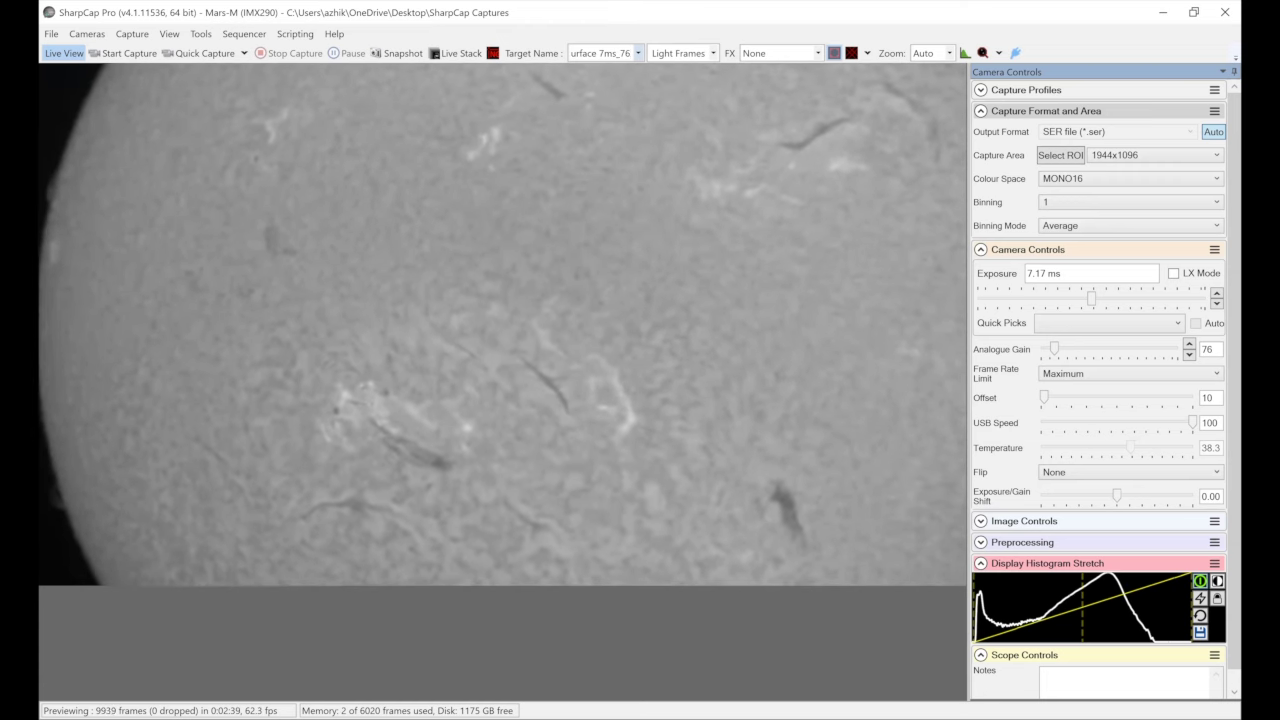
{"action": "type", "text": "_2000"}
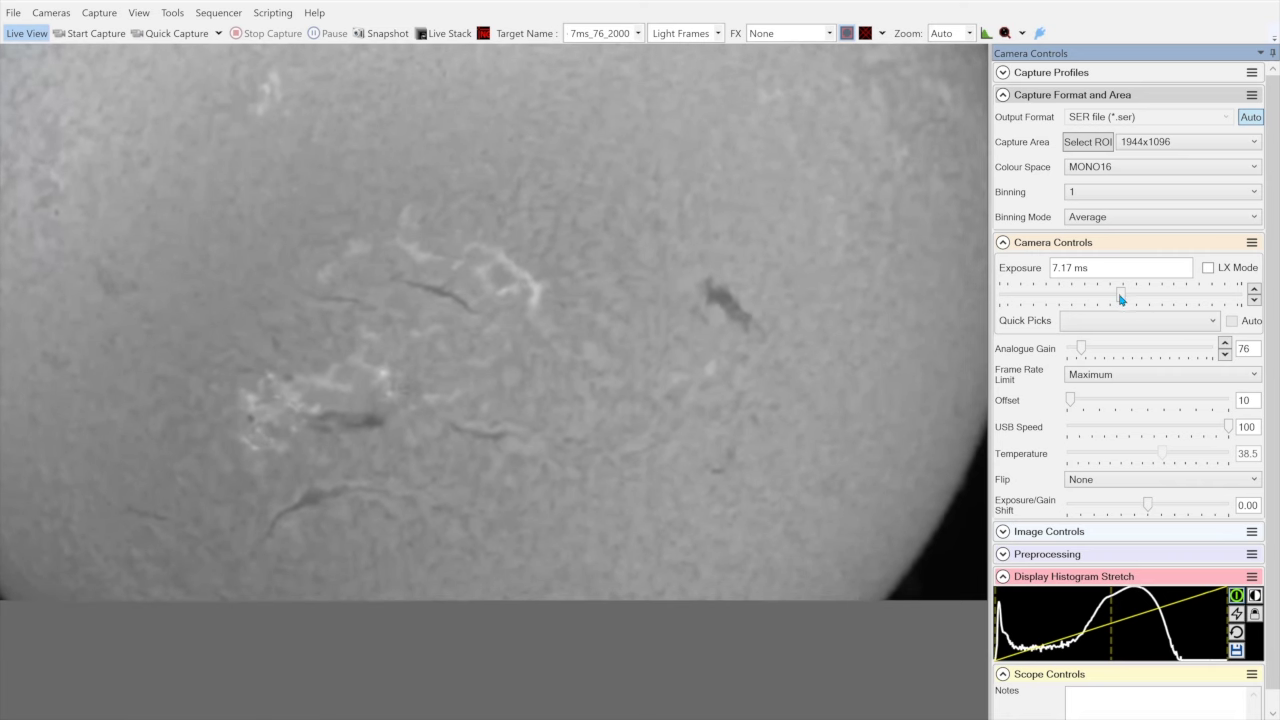
Push the exposure higher, then bring it back down to 8.58 ms
{"action": "left_click_drag", "start_coordinate": [1120, 294], "coordinate": [1152, 294]}
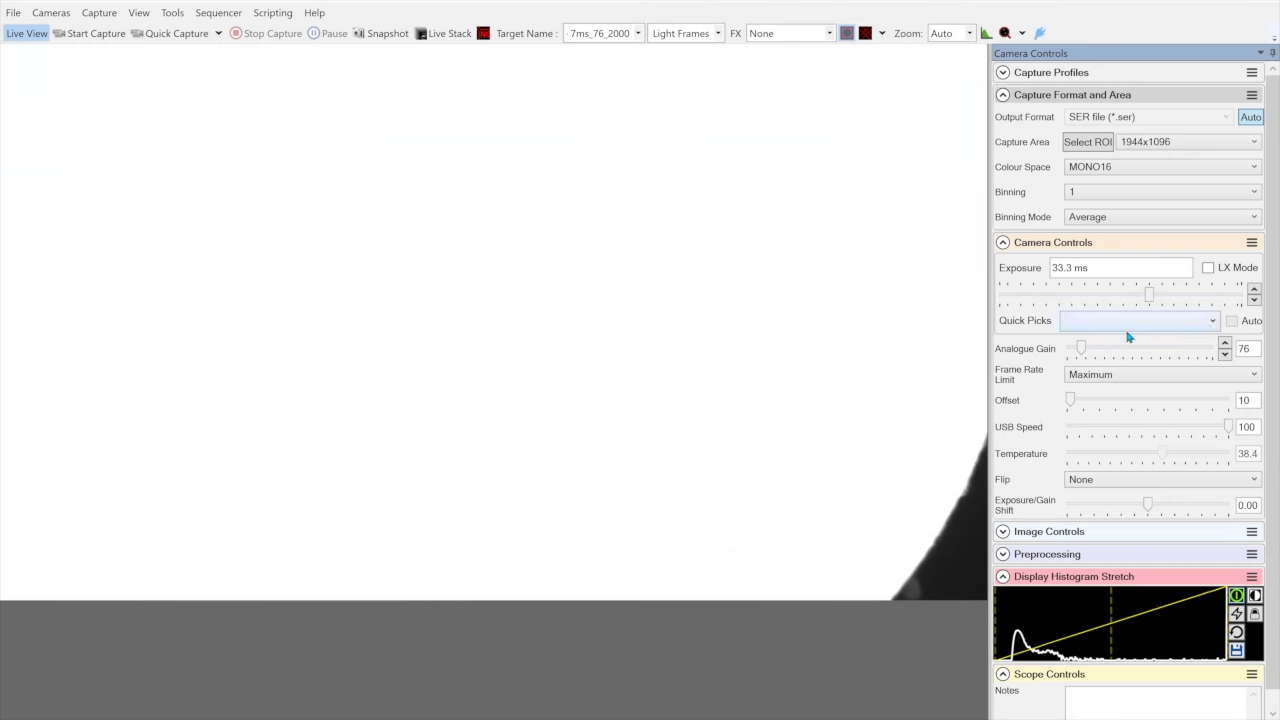
{"action": "left_click_drag", "start_coordinate": [1150, 298], "coordinate": [1125, 301]}
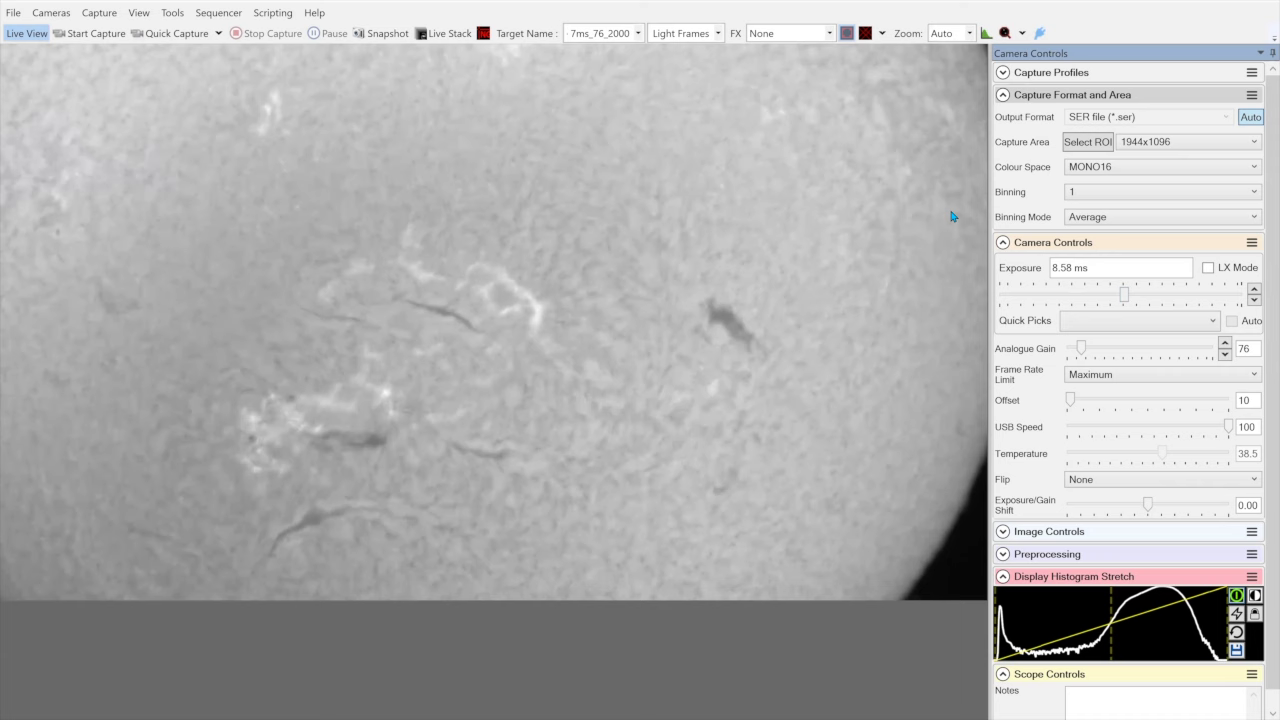
Zoom the live solar view to 250%
{"action": "left_click", "coordinate": [970, 37]}
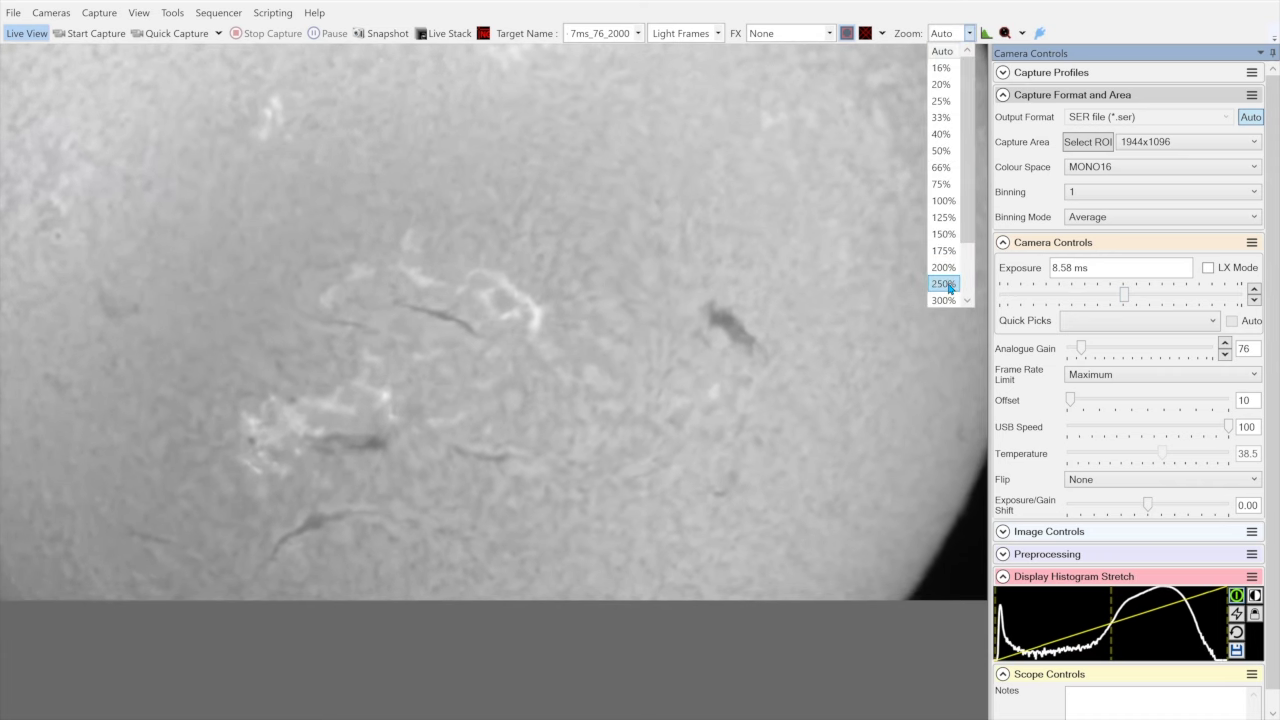
{"action": "left_click", "coordinate": [945, 284]}
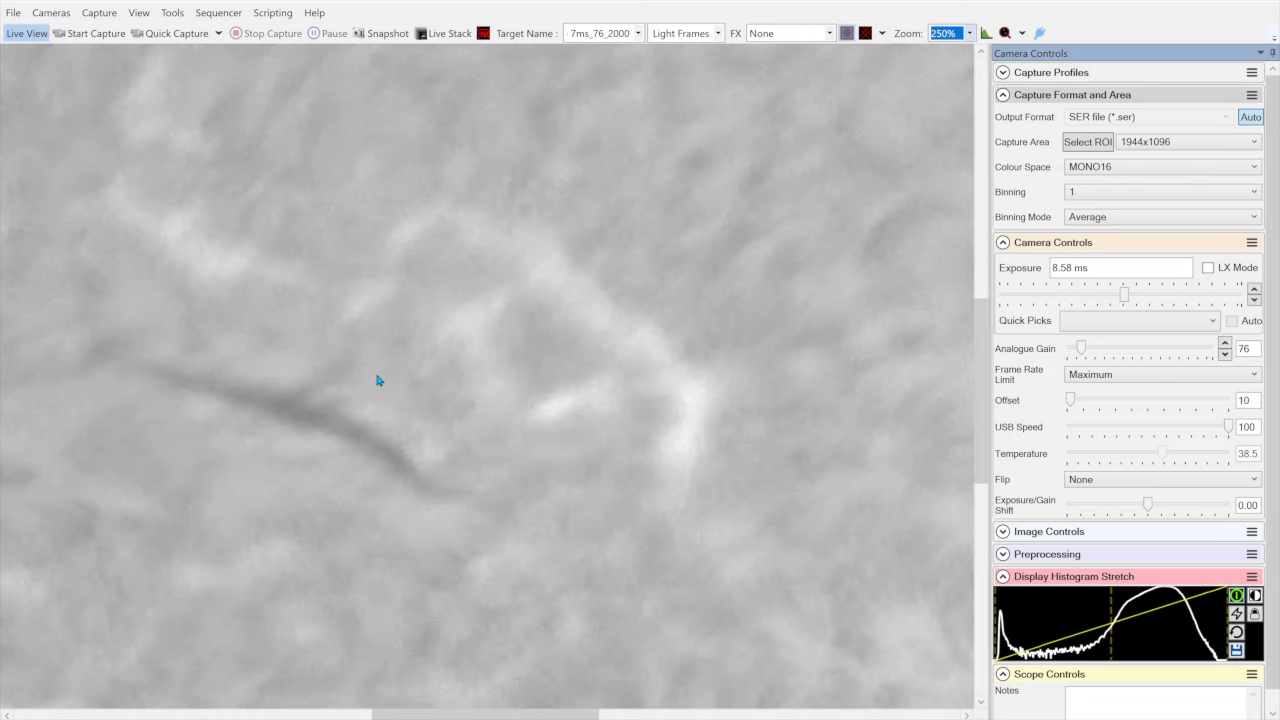
Pan to the dark filament and drag the display stretch markers for stronger, darker contrast
{"action": "left_click_drag", "start_coordinate": [377, 380], "coordinate": [826, 597]}
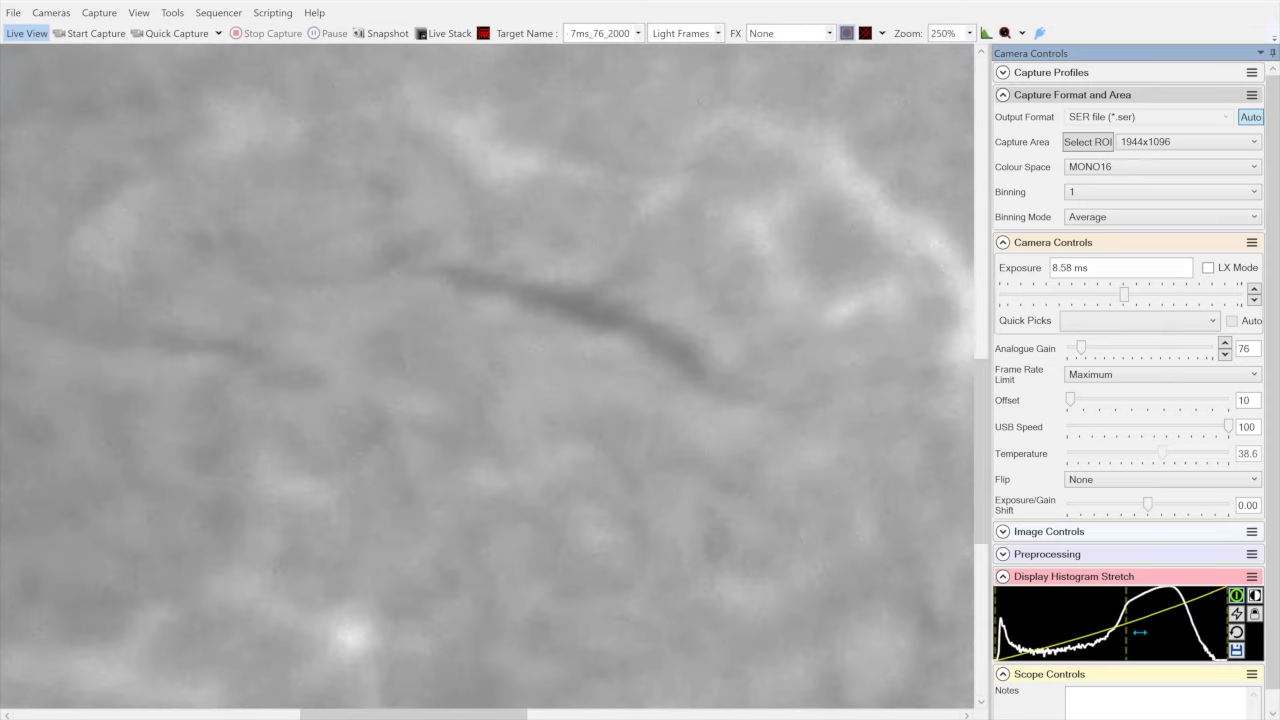
{"action": "left_click_drag", "start_coordinate": [1152, 636], "coordinate": [1189, 648]}
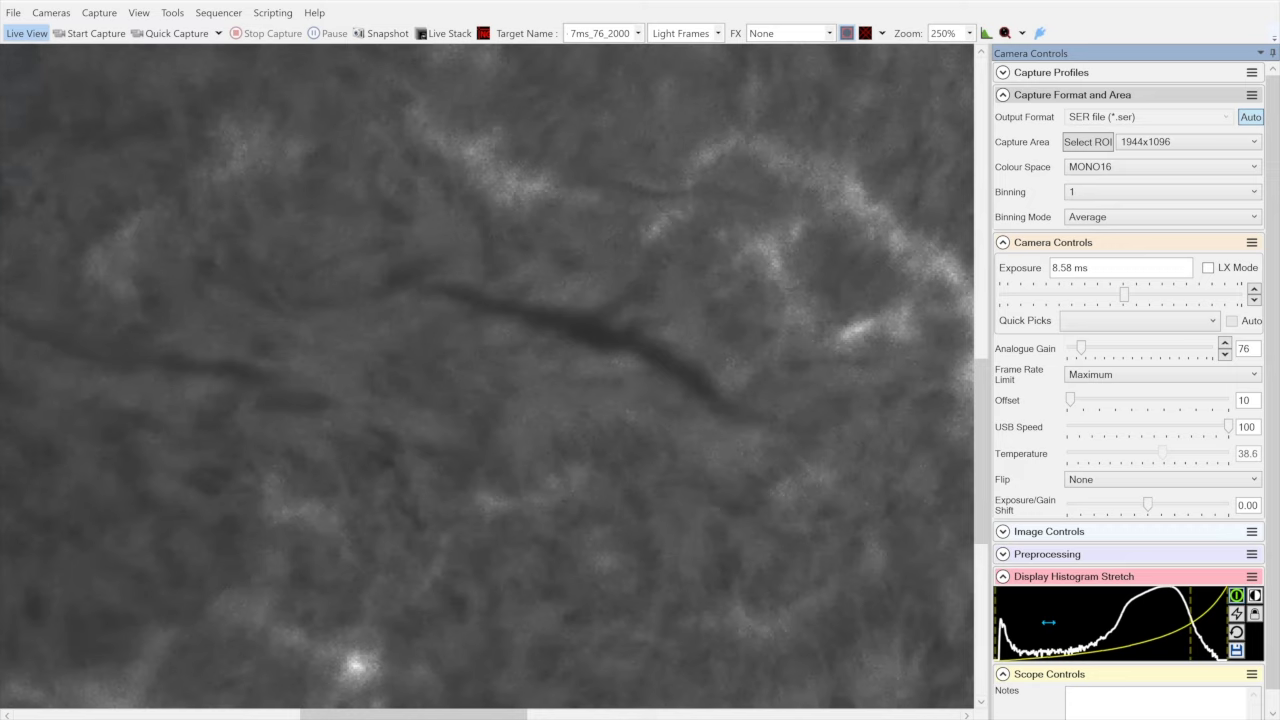
{"action": "mouse_move", "coordinate": [1048, 622]}
{"action": "left_mouse_down"}
{"action": "mouse_move", "coordinate": [1016, 621]}
{"action": "mouse_move", "coordinate": [1180, 630]}
{"action": "left_mouse_up"}
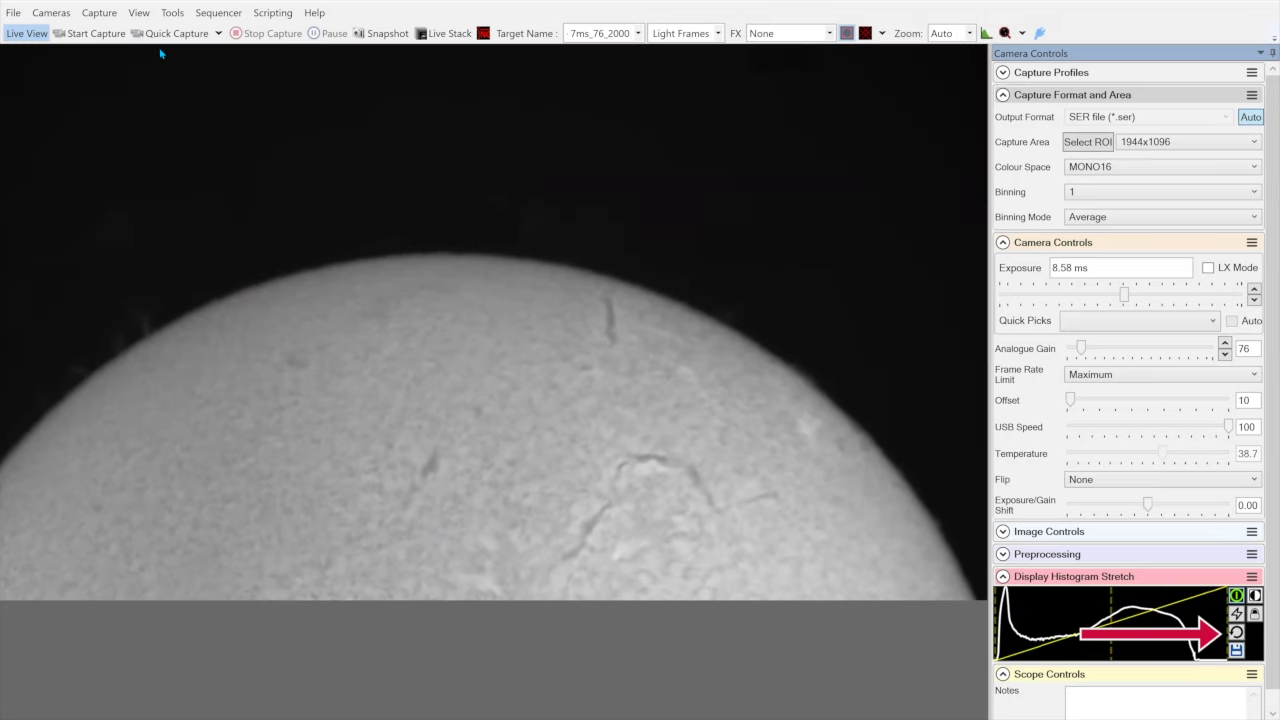
Run Contrast (Edge) Detection focus with the red target box on the solar limb and scores reset
{"action": "left_click", "coordinate": [173, 13]}
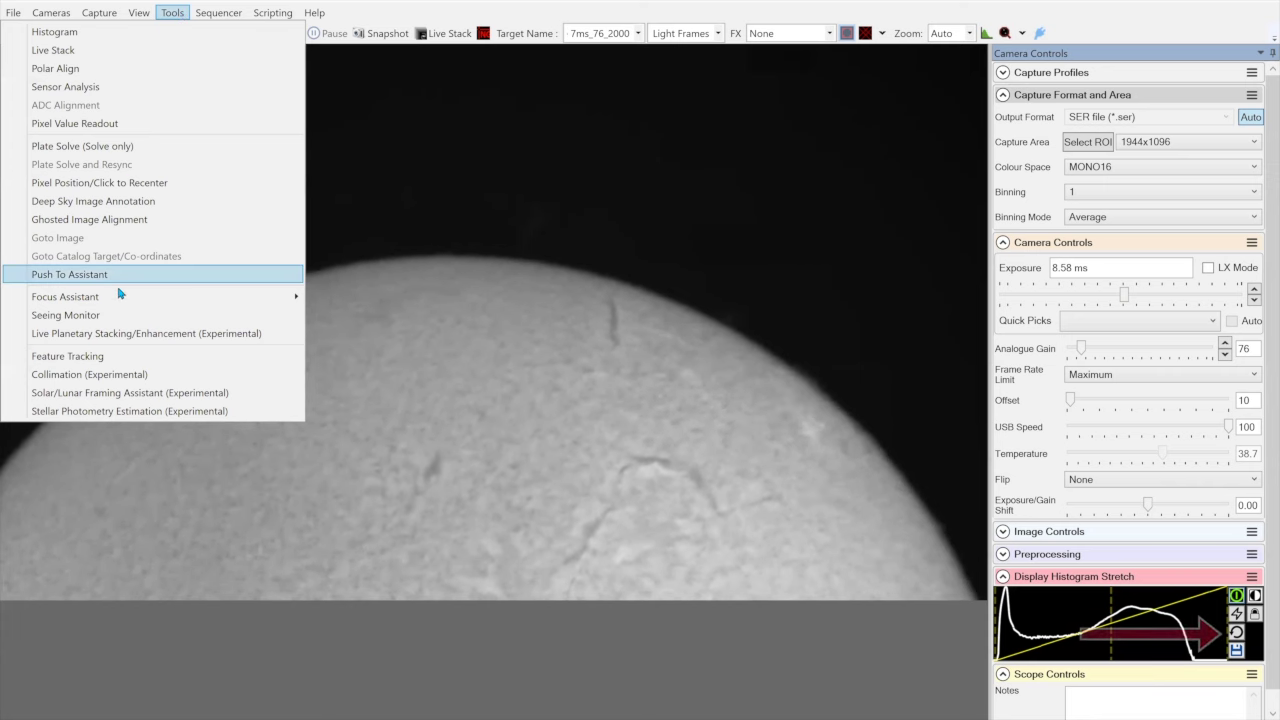
{"action": "mouse_move", "coordinate": [295, 296]}
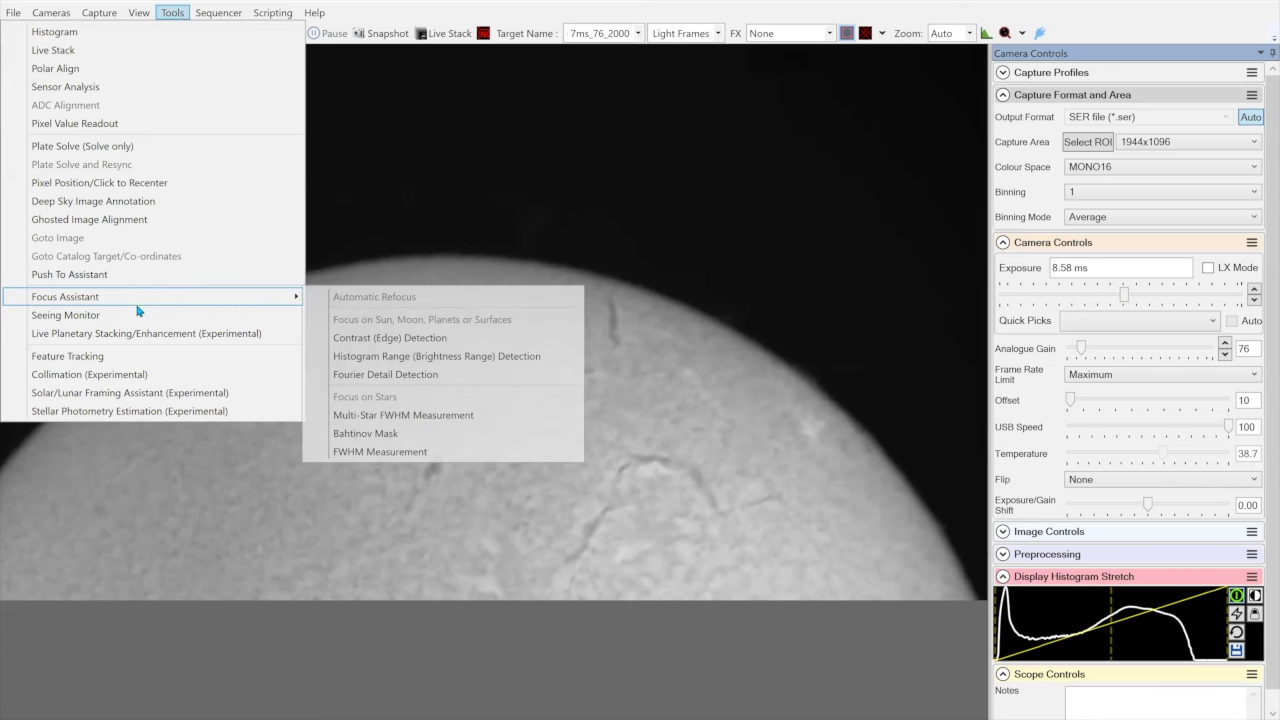
{"action": "left_click", "coordinate": [372, 338]}
{"action": "left_click_drag", "start_coordinate": [381, 282], "coordinate": [409, 346]}
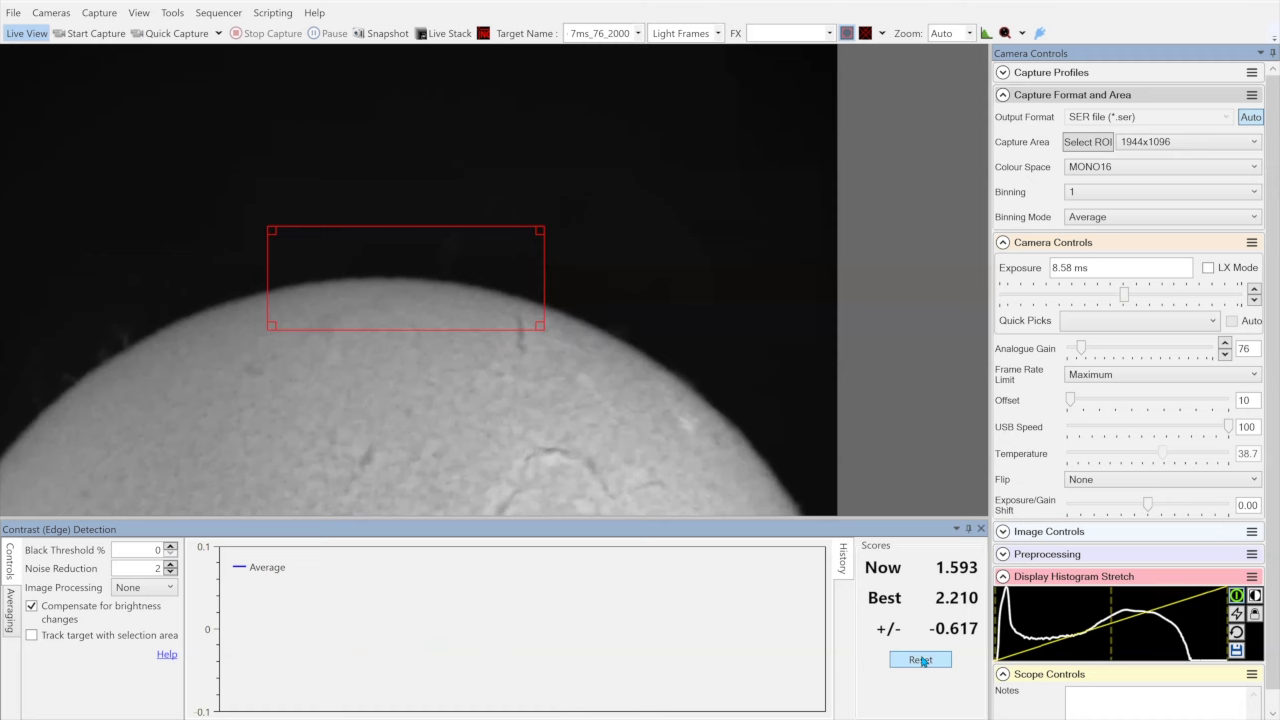
{"action": "left_click", "coordinate": [920, 659]}
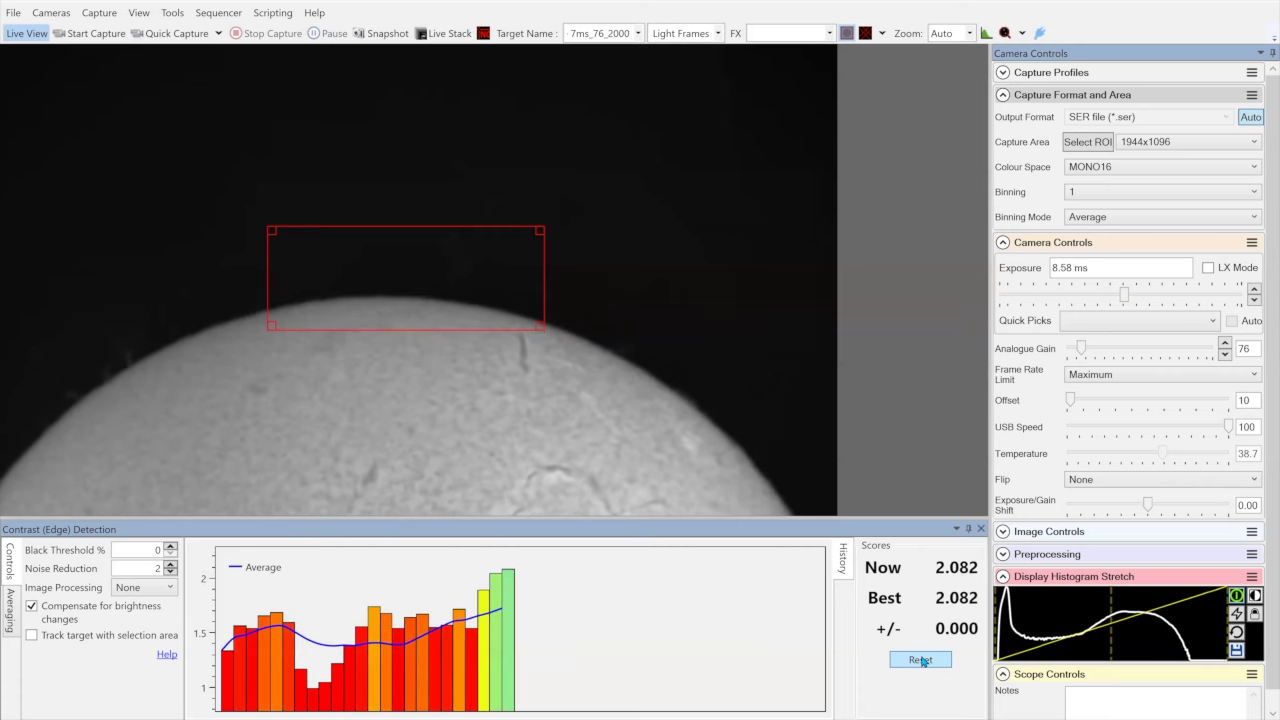
Close the Contrast (Edge) Detection focus panel
{"action": "left_click", "coordinate": [981, 529]}
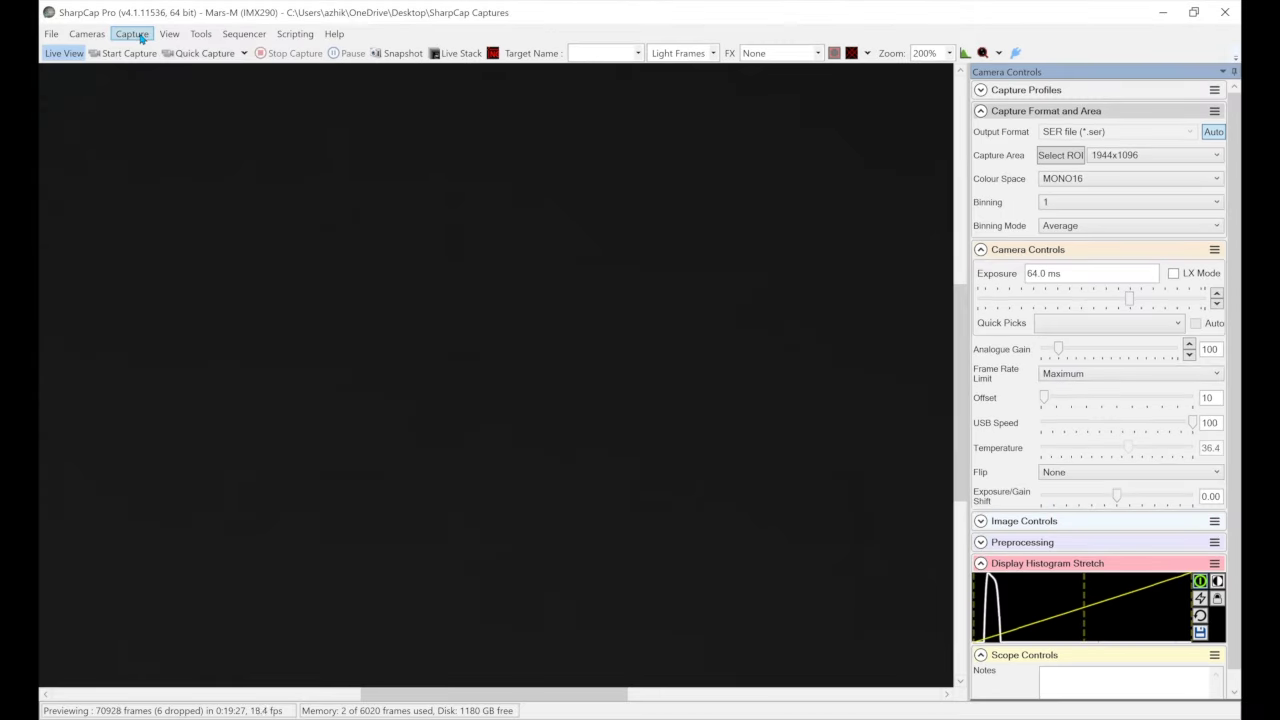
Capture a 30-frame master flat with exposure raised to about 390 ms for an OK histogram
{"action": "left_click", "coordinate": [141, 37]}
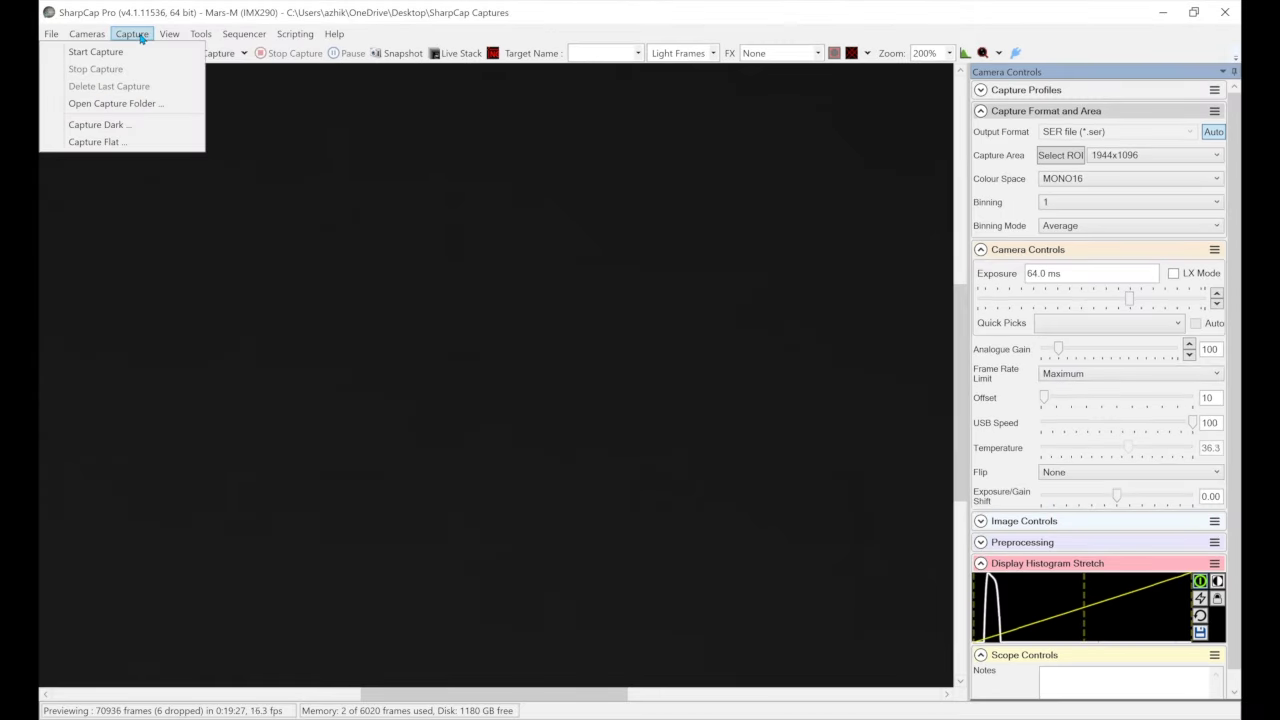
{"action": "left_click", "coordinate": [145, 139]}
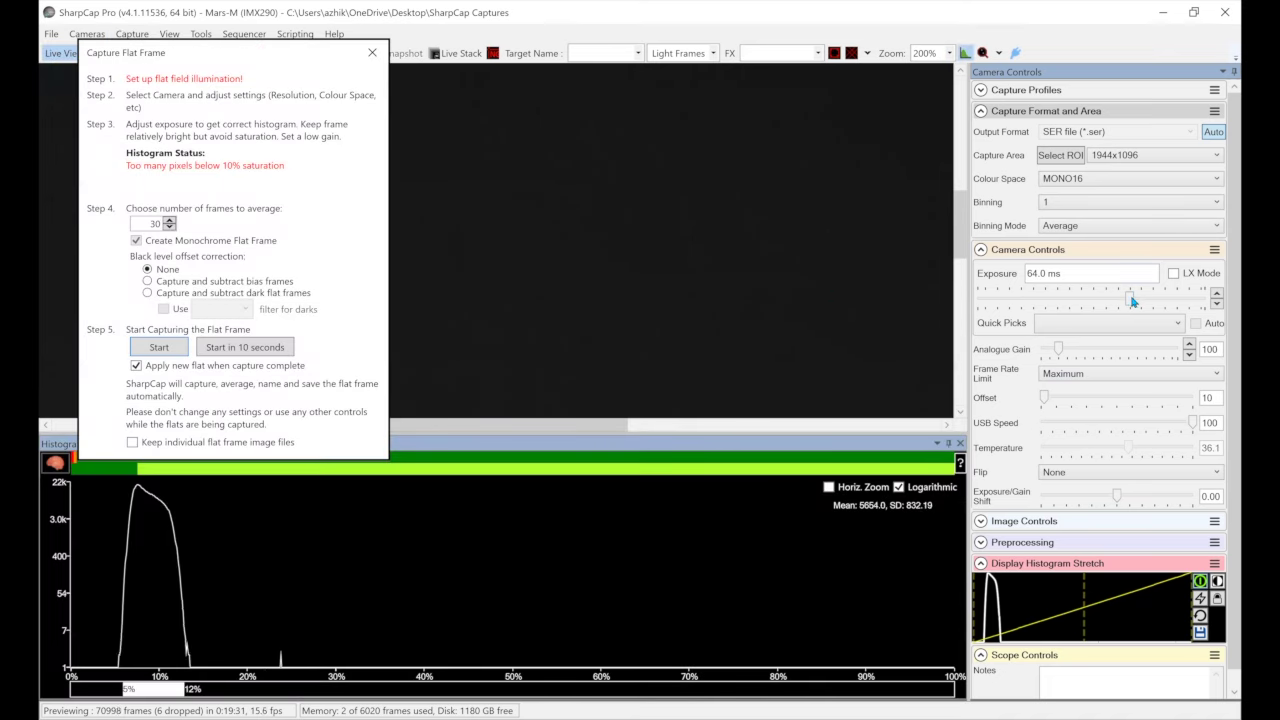
{"action": "left_click_drag", "start_coordinate": [1131, 301], "coordinate": [1165, 301]}
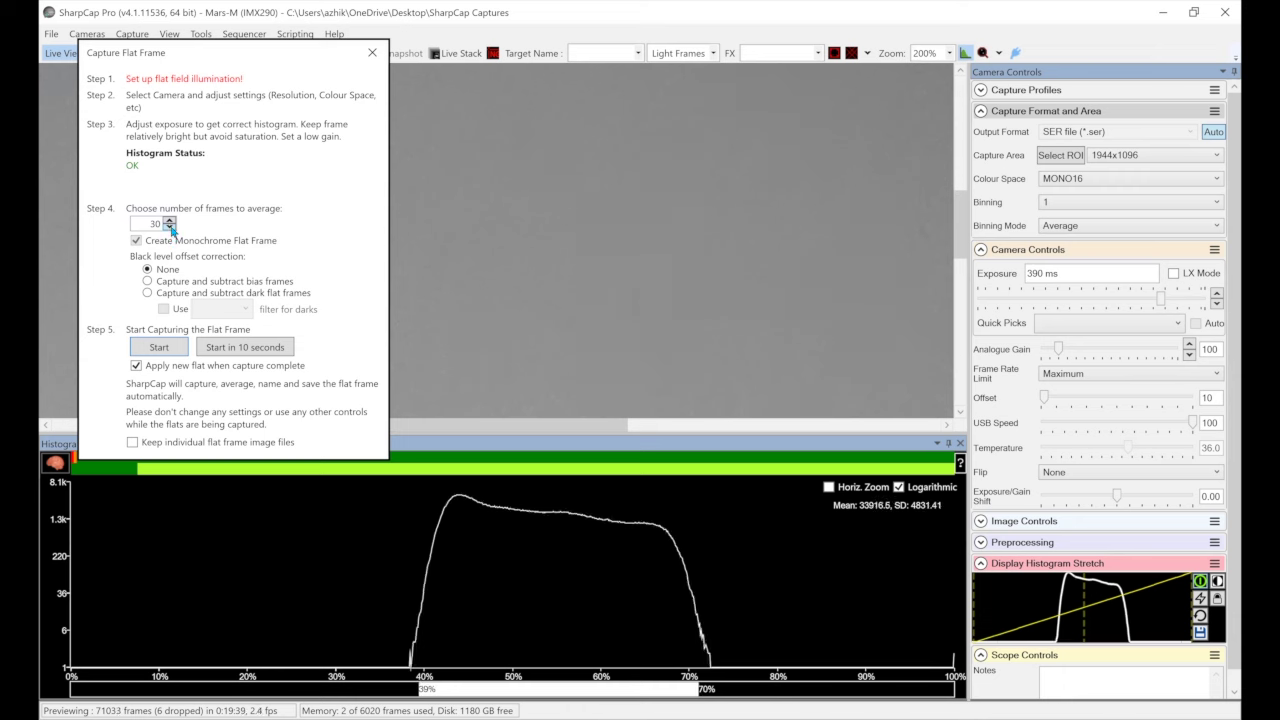
{"action": "left_click", "coordinate": [156, 348]}
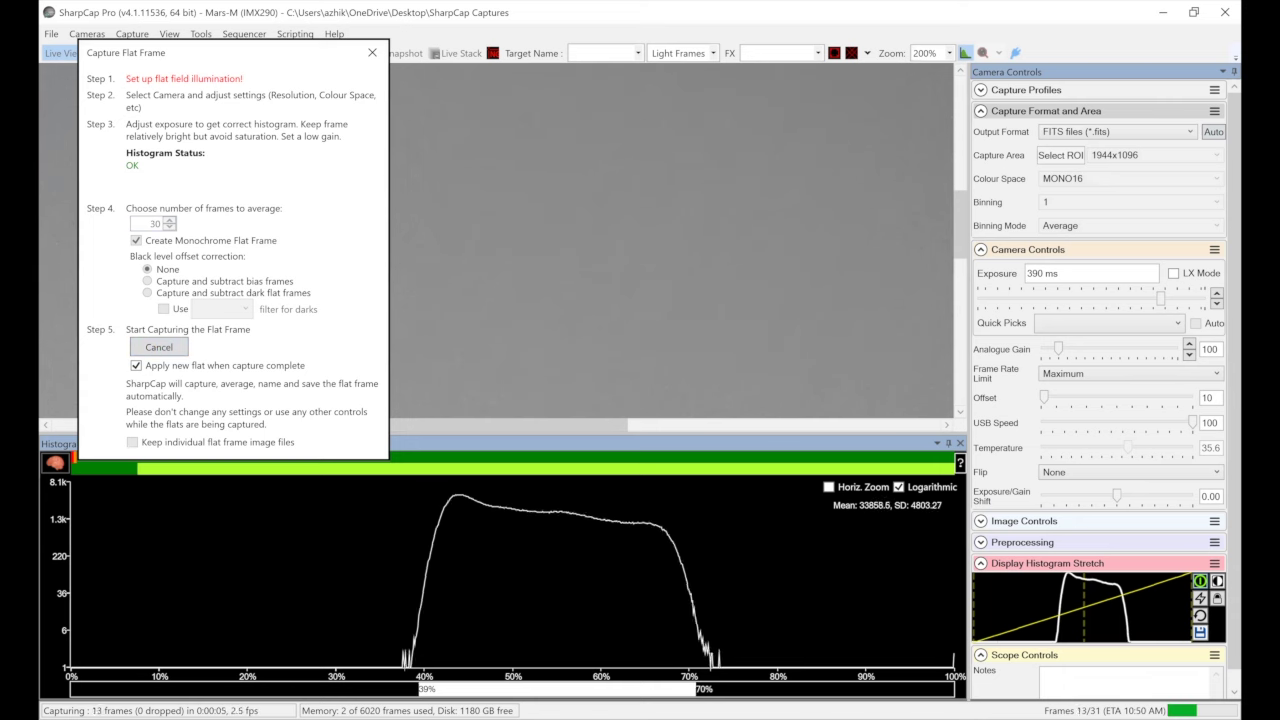
{"action": "mouse_move", "coordinate": [857, 616]}
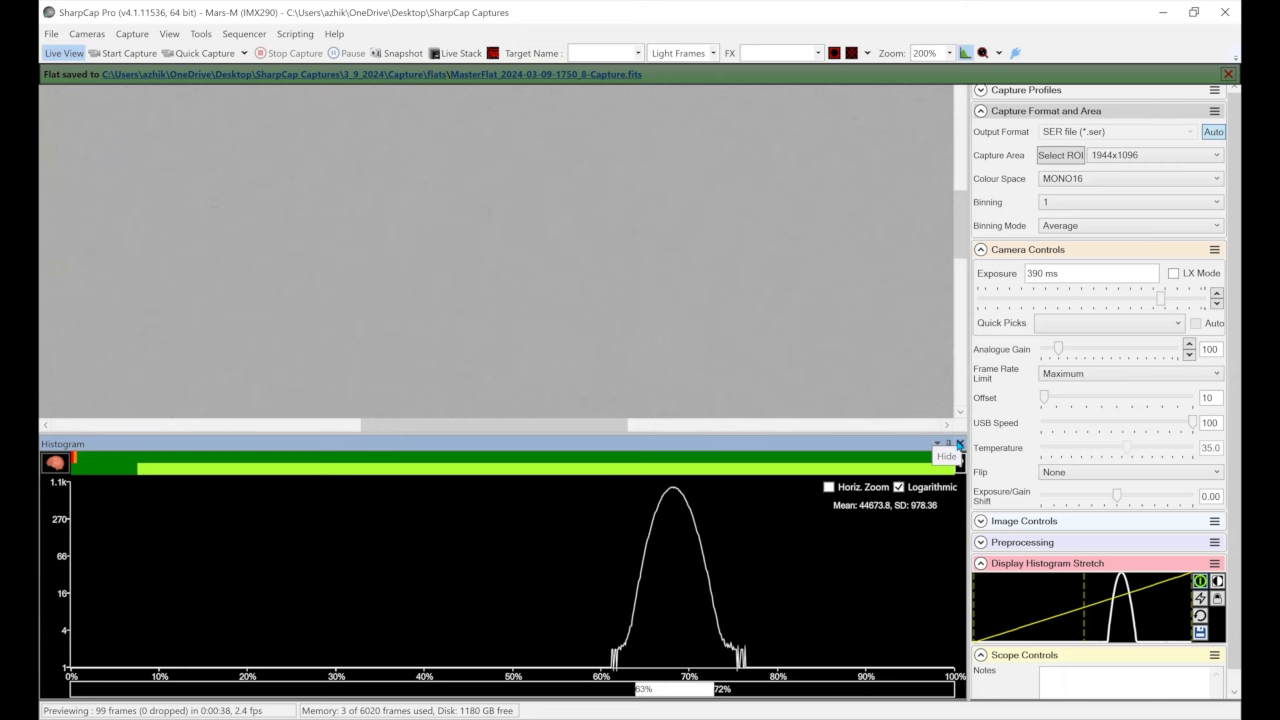
{"action": "left_click", "coordinate": [959, 443]}
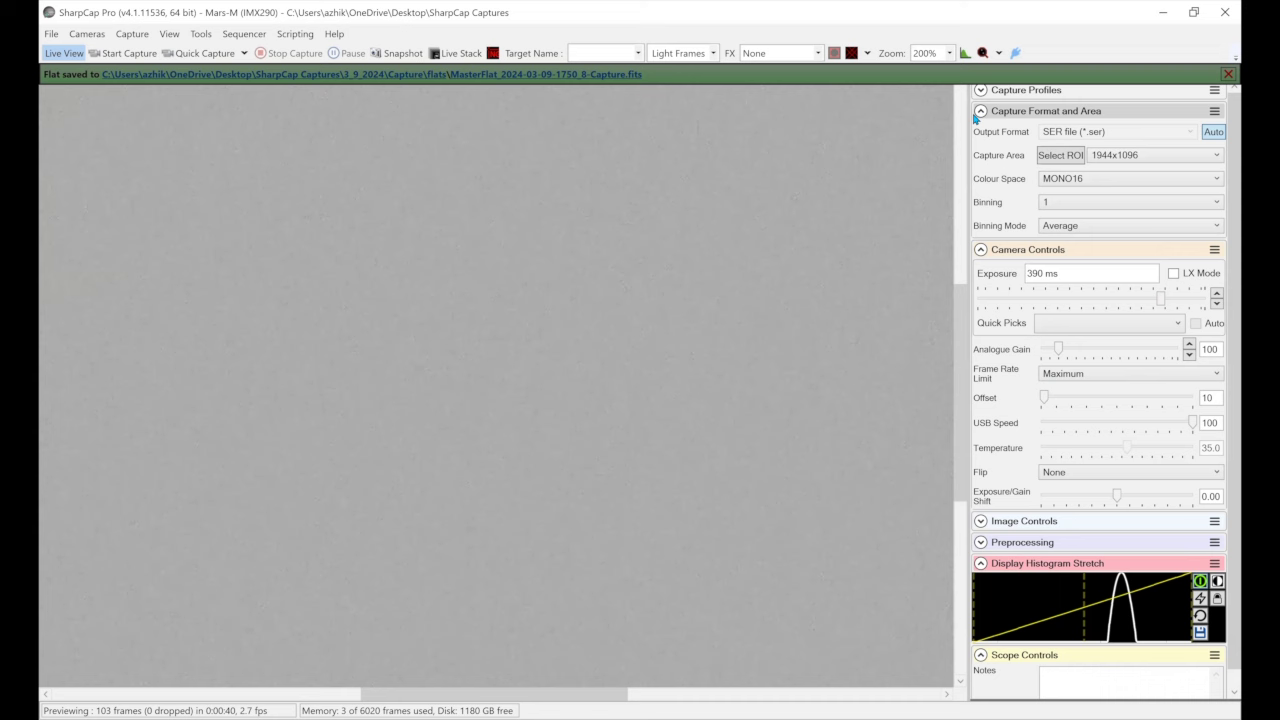
{"action": "left_click", "coordinate": [950, 54]}
{"action": "scroll", "coordinate": [935, 80], "scroll_direction": "up", "scroll_amount": 2}
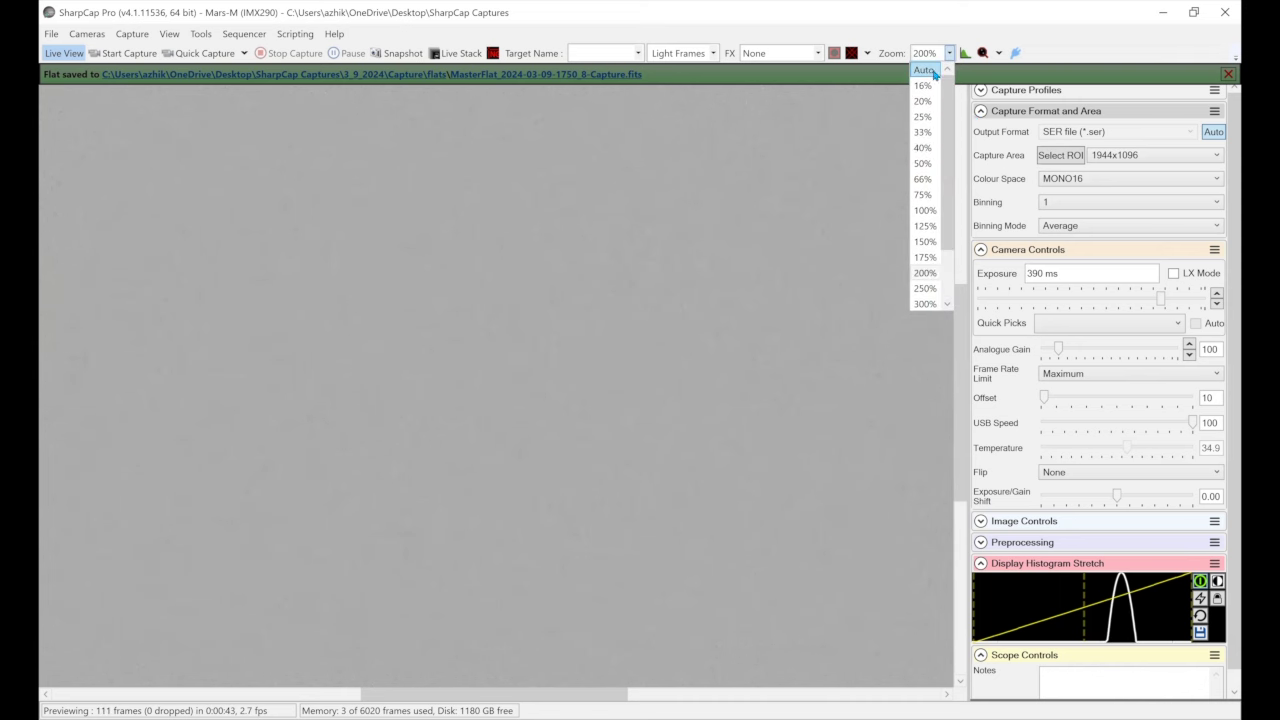
{"action": "key", "text": "Return"}
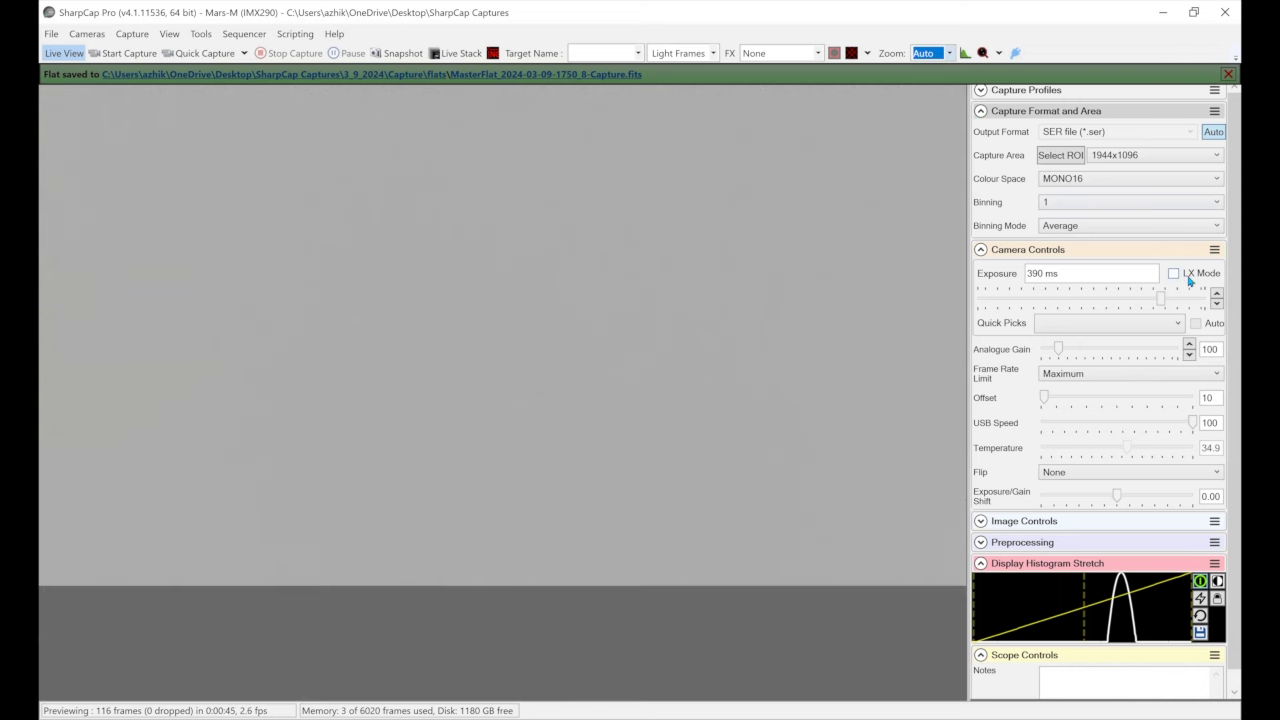
{"action": "scroll", "coordinate": [1030, 305], "scroll_direction": "down", "scroll_amount": 6}
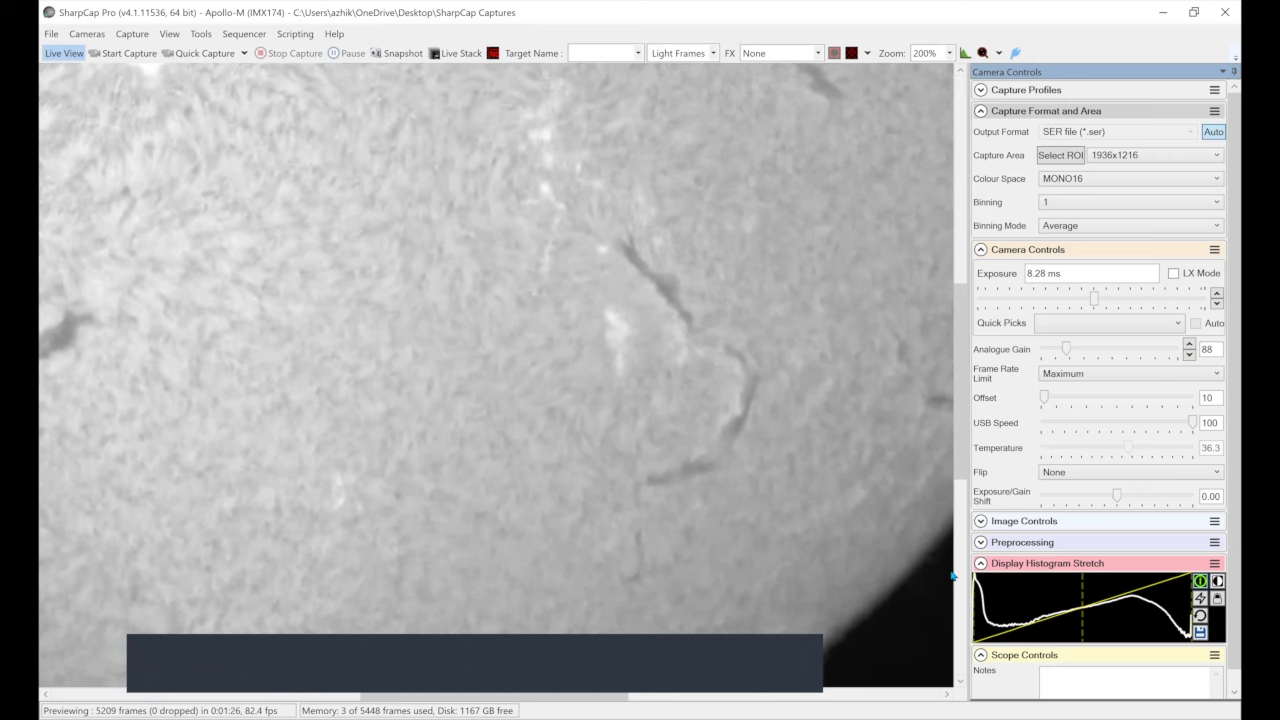
Set the Capture Area to 1216x1216
{"action": "left_click", "coordinate": [1170, 155]}
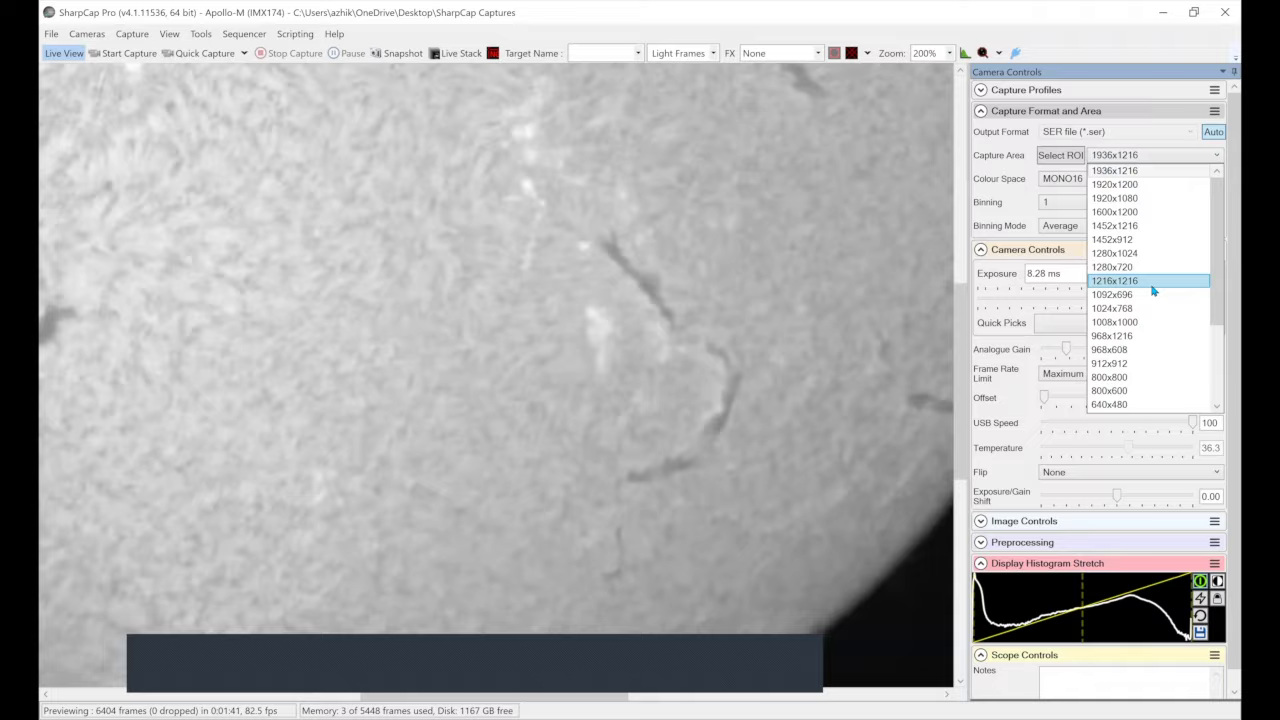
{"action": "left_click", "coordinate": [1151, 283]}
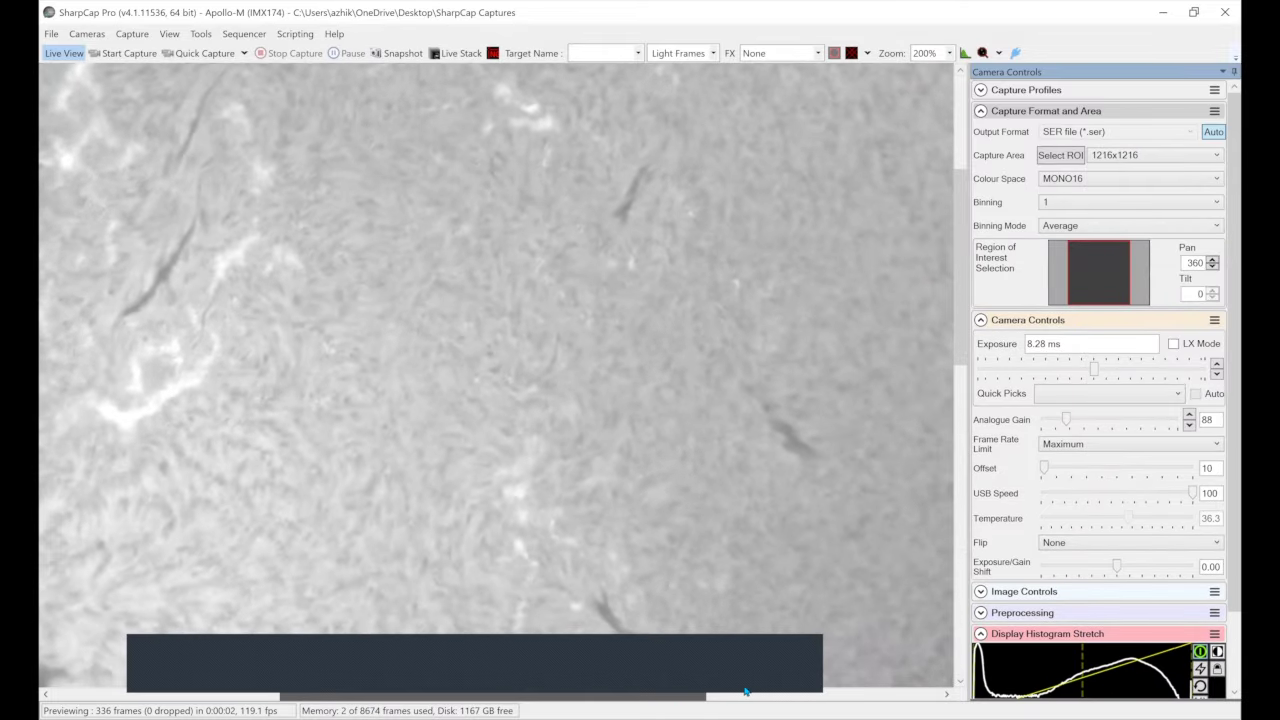